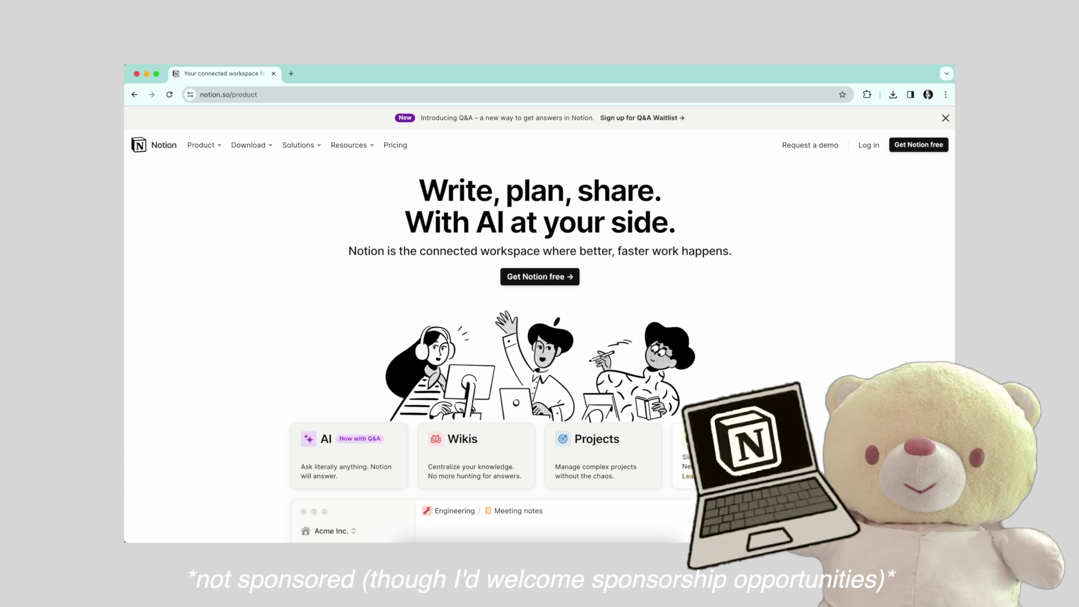
Scroll down the Notion product website before starting the Updated Planner page.
scroll(540, 337, "down", 5)
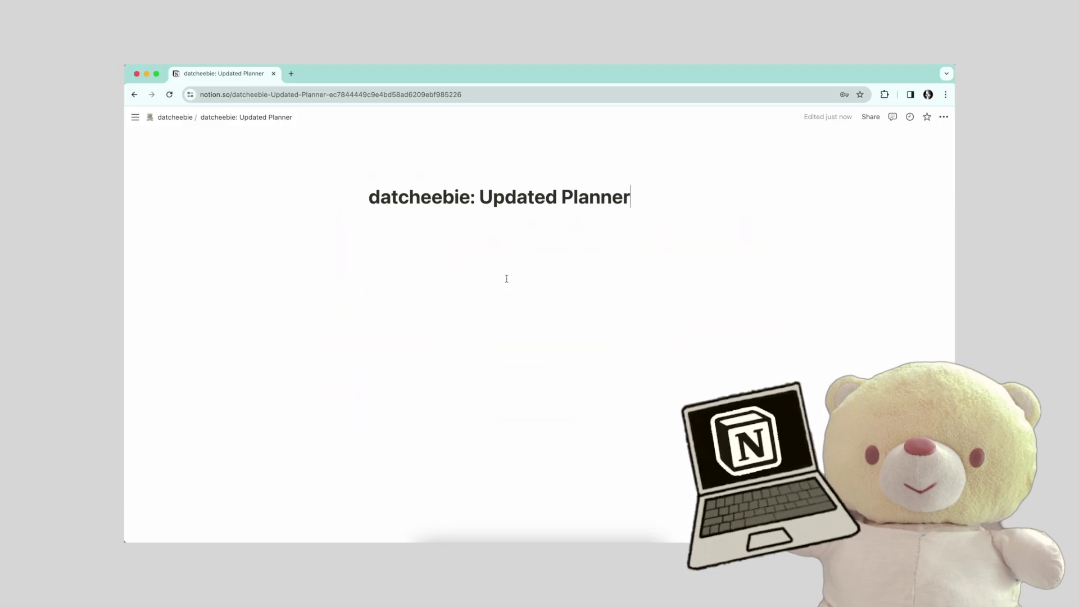
Add an empty block under the title and browse the Basic blocks, AI, database and embed options.
key("Return")
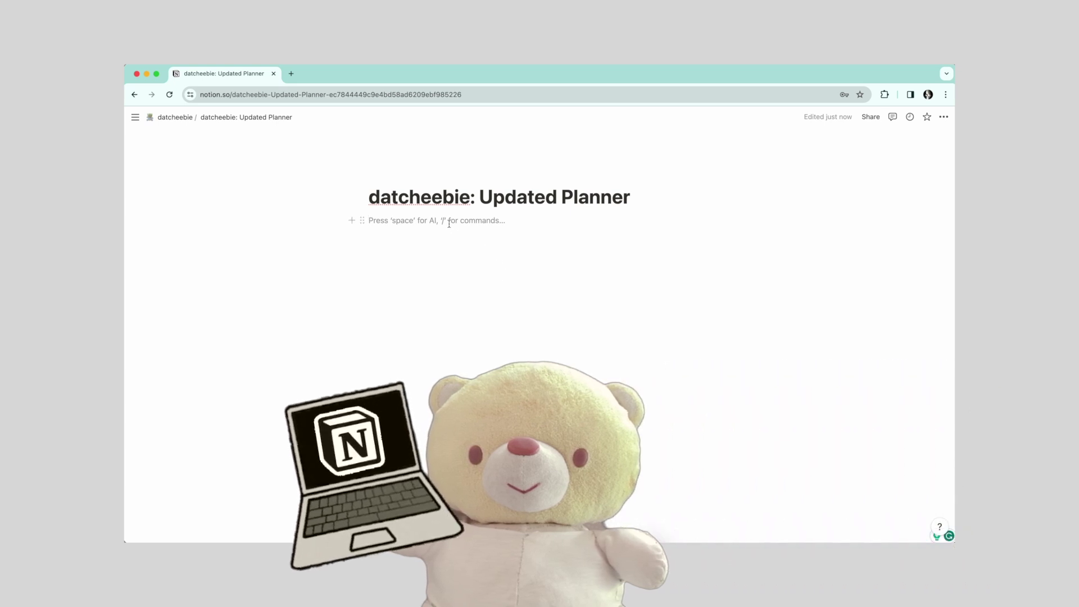
left_click(353, 221)
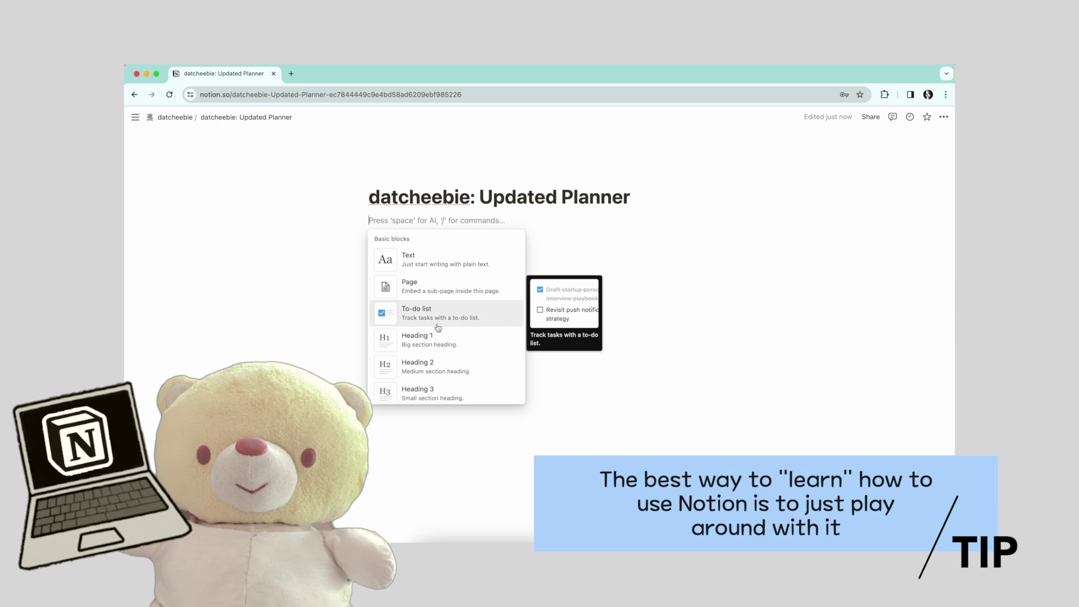
scroll(437, 325, "down", 2)
scroll(438, 329, "down", 5)
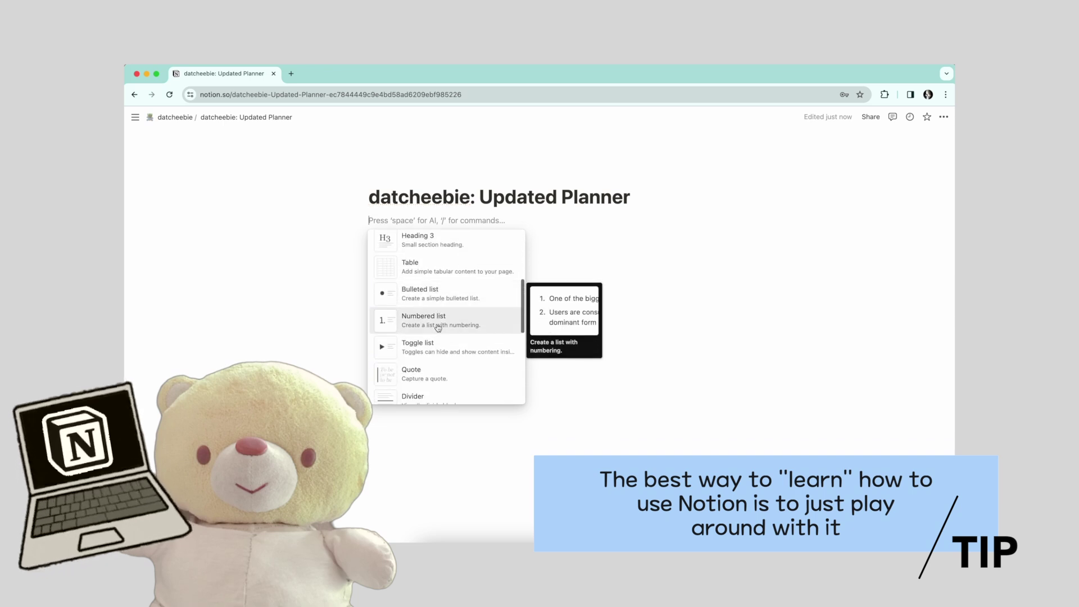
scroll(438, 328, "down", 1)
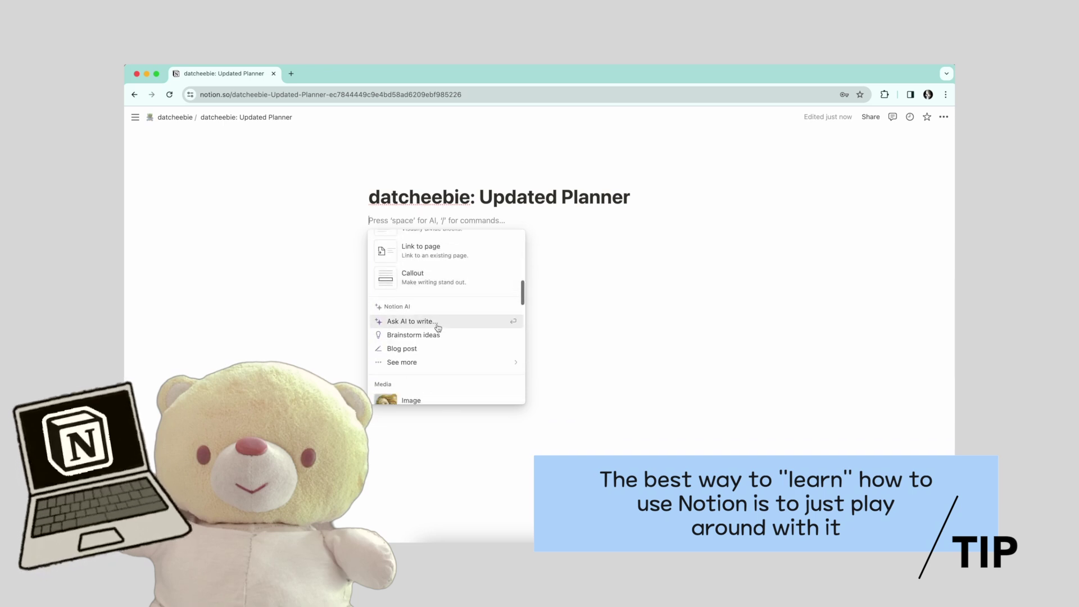
scroll(438, 329, "down", 5)
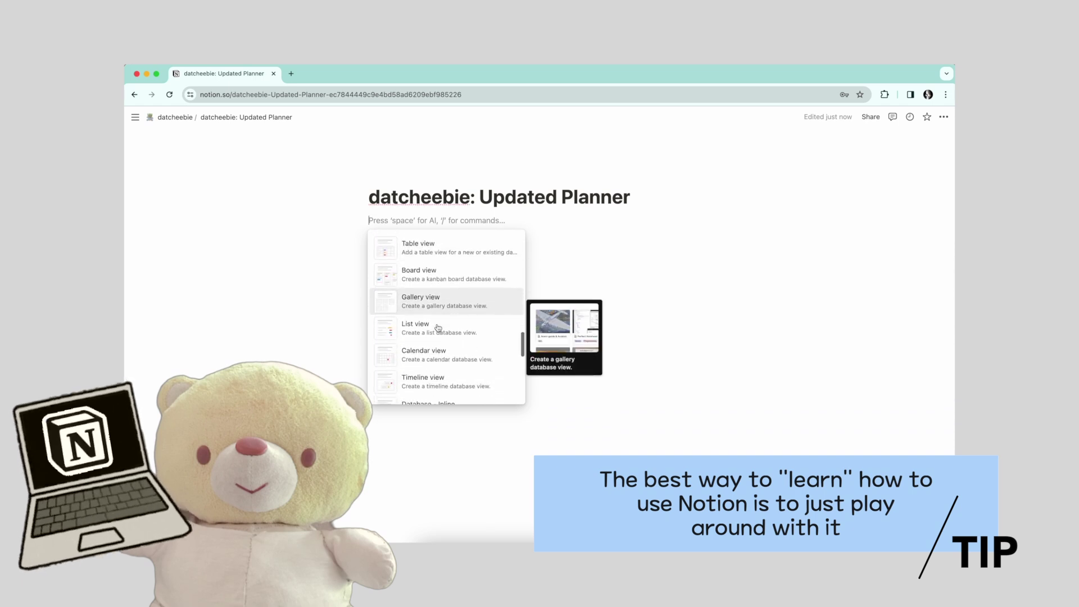
scroll(438, 328, "down", 3)
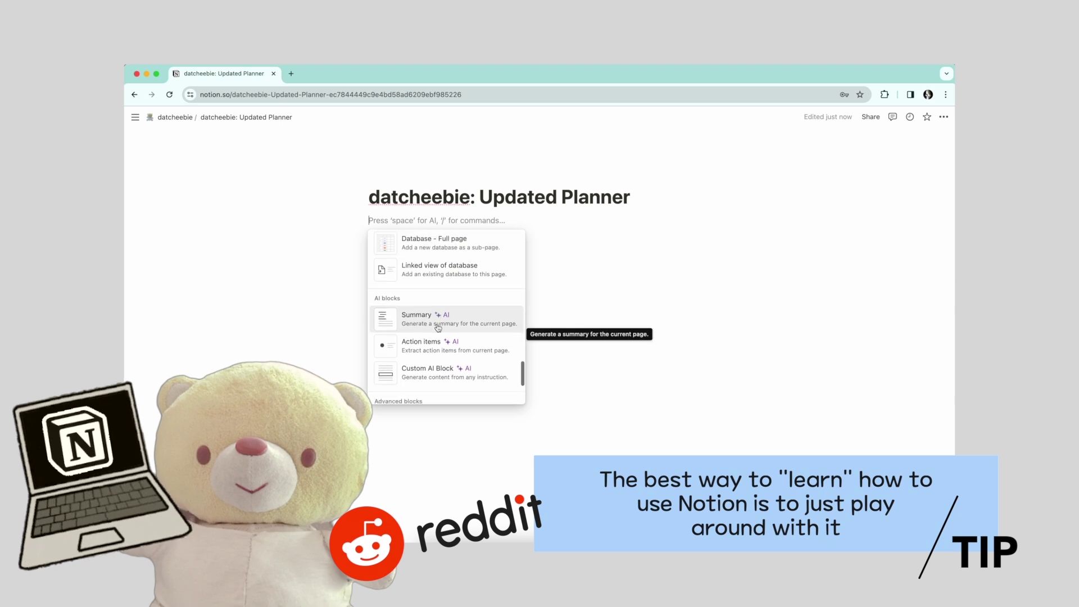
scroll(438, 328, "down", 5)
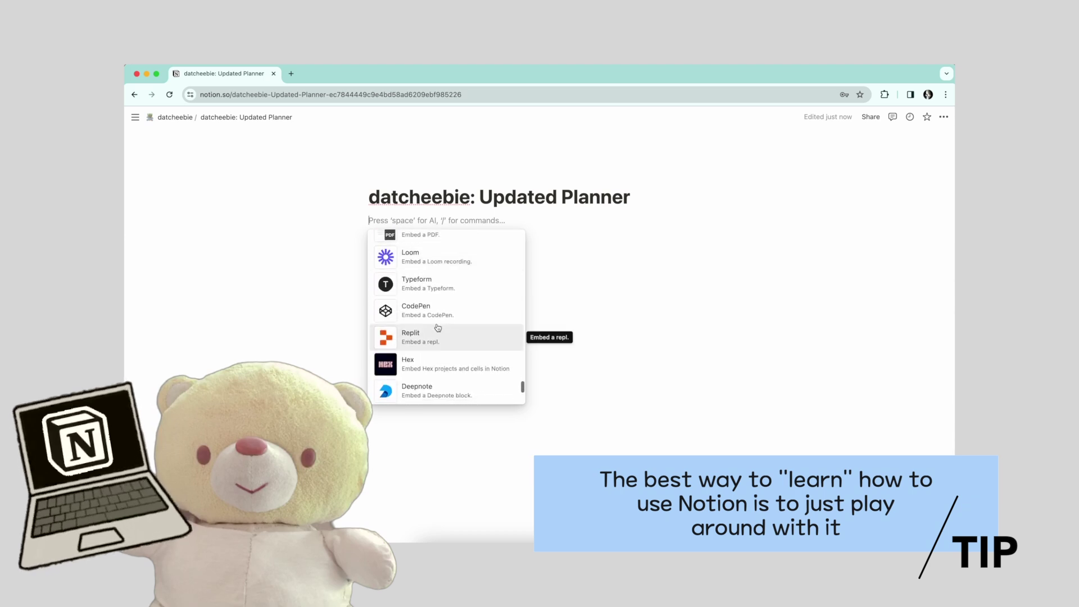
scroll(438, 328, "down", 15)
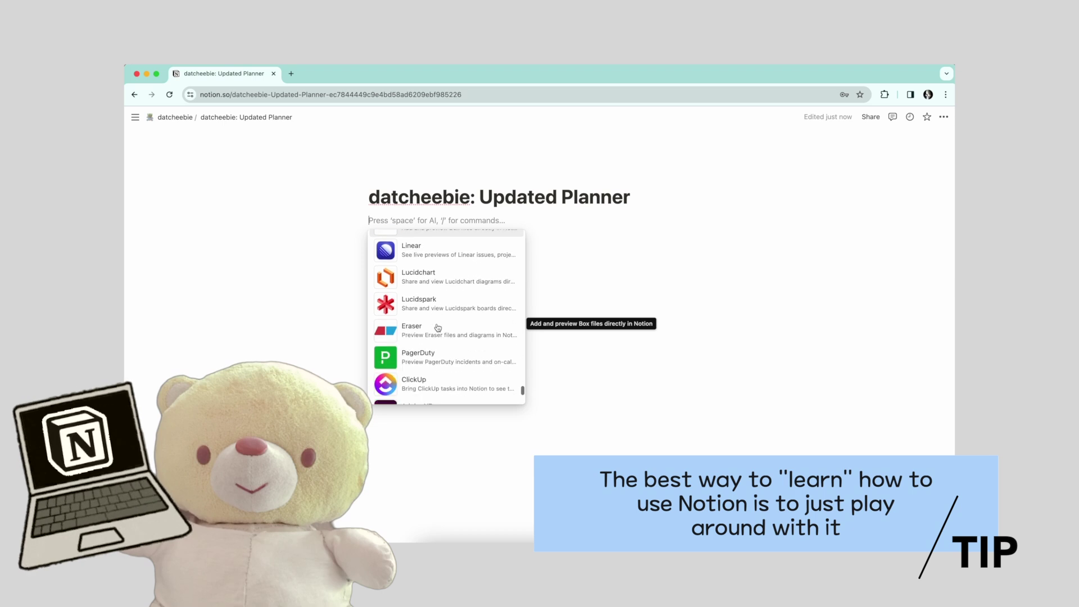
scroll(438, 328, "down", 3)
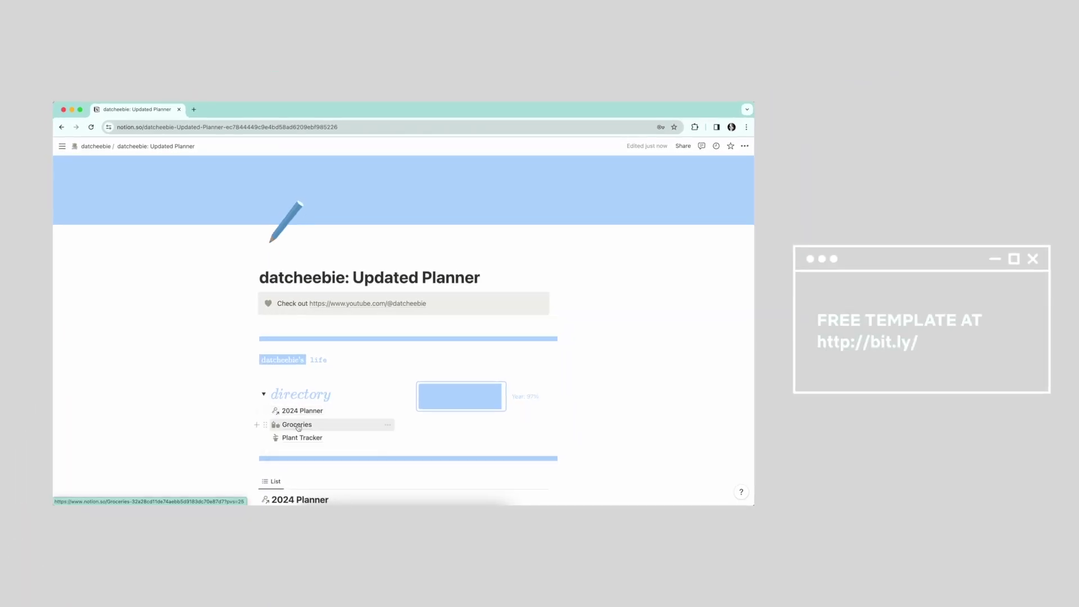
Preview the Groceries page, return to the planner, then preview the Plant Tracker page.
mouse_move(299, 440)
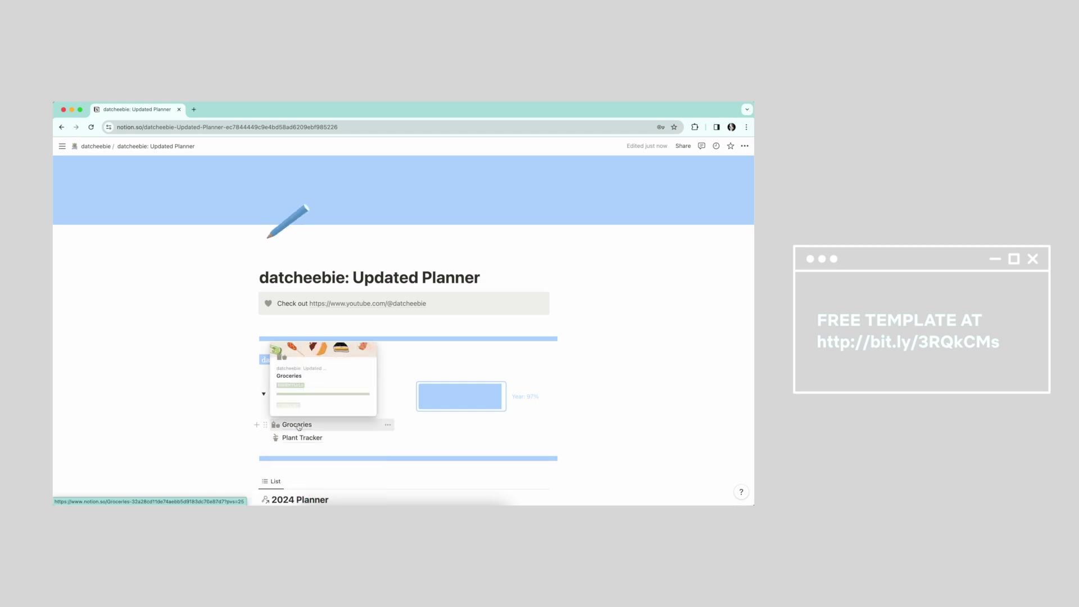
left_click(299, 425)
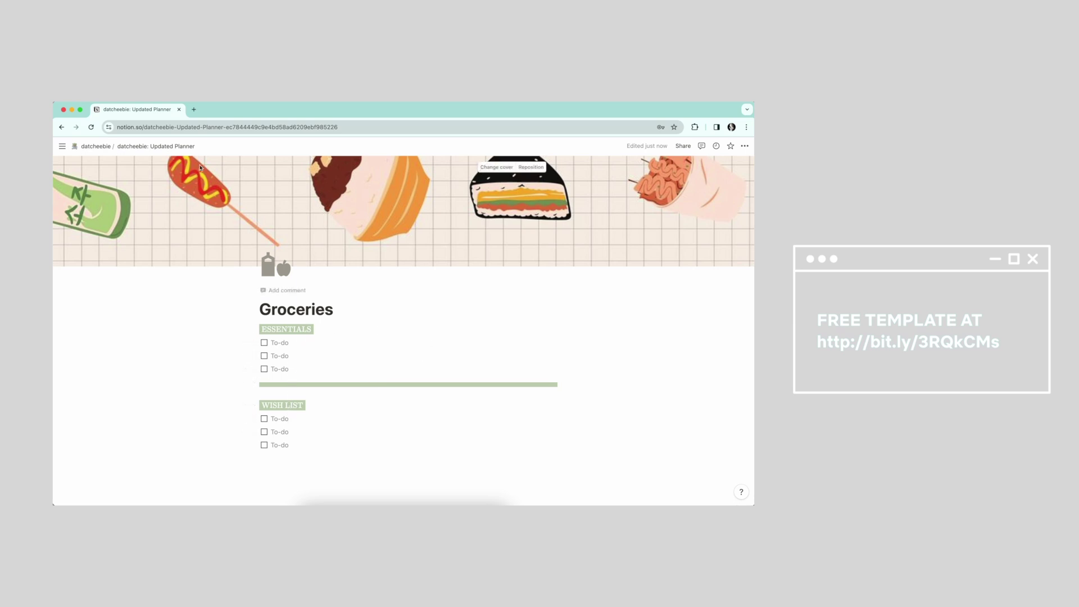
left_click(156, 146)
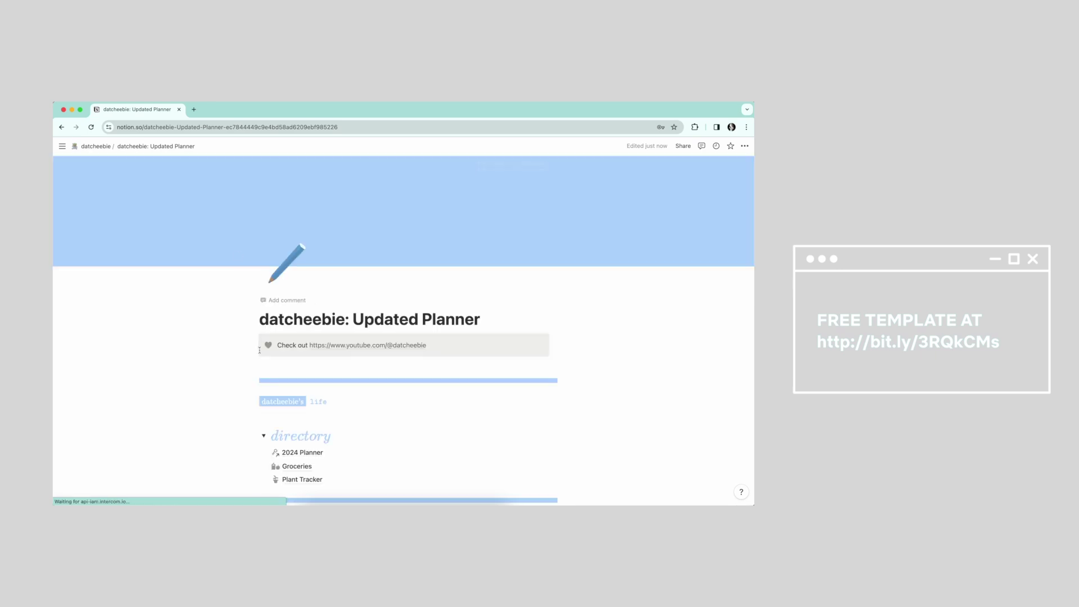
left_click(287, 479)
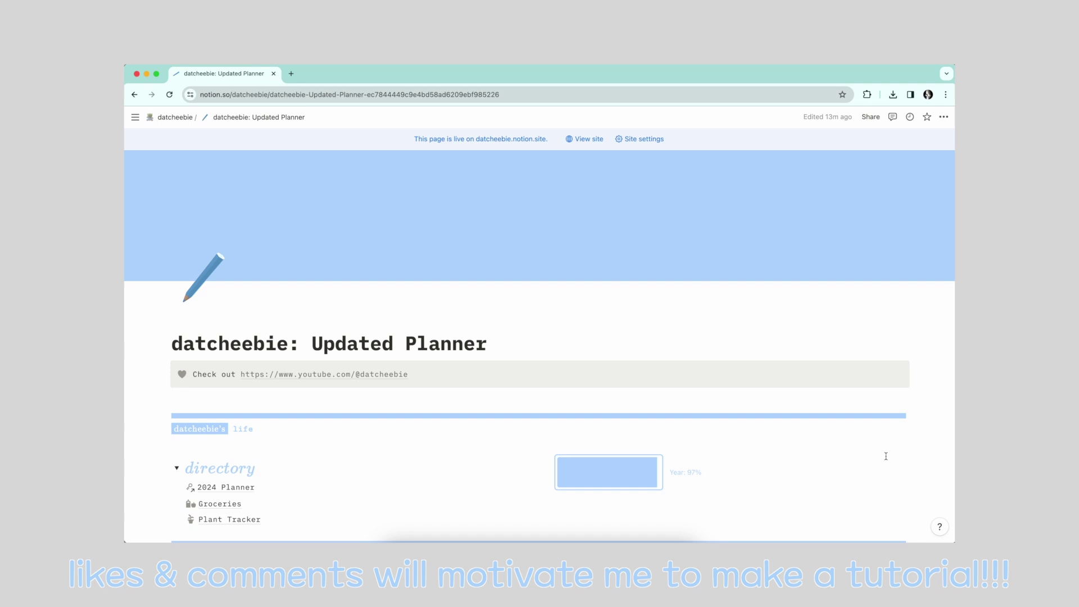
scroll(886, 457, "down", 3)
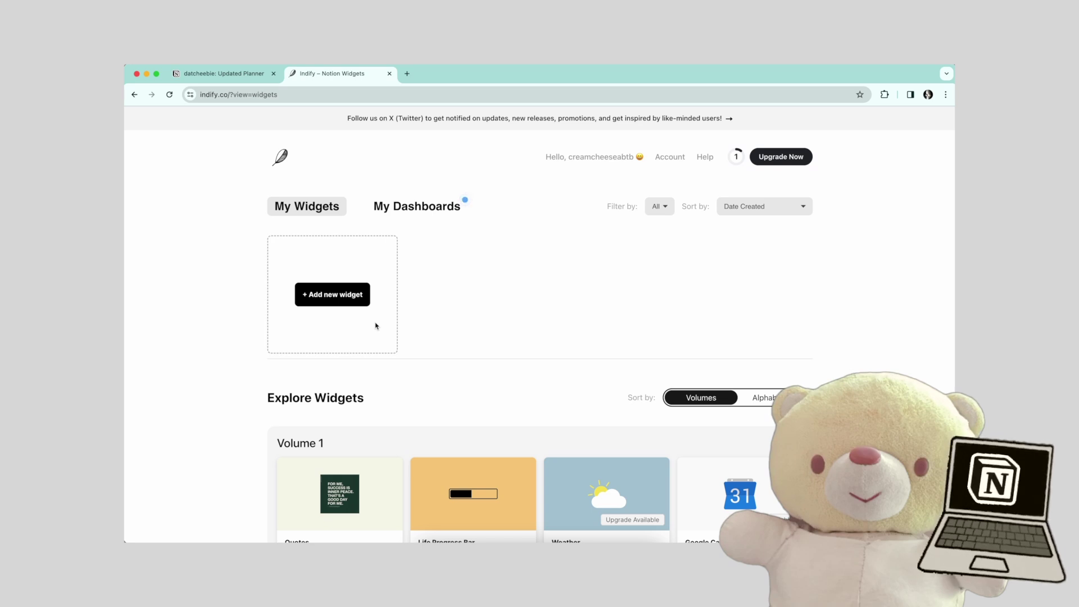
Start a Life Progress Bar widget in Indify titled 'this year'.
scroll(376, 326, "down", 4)
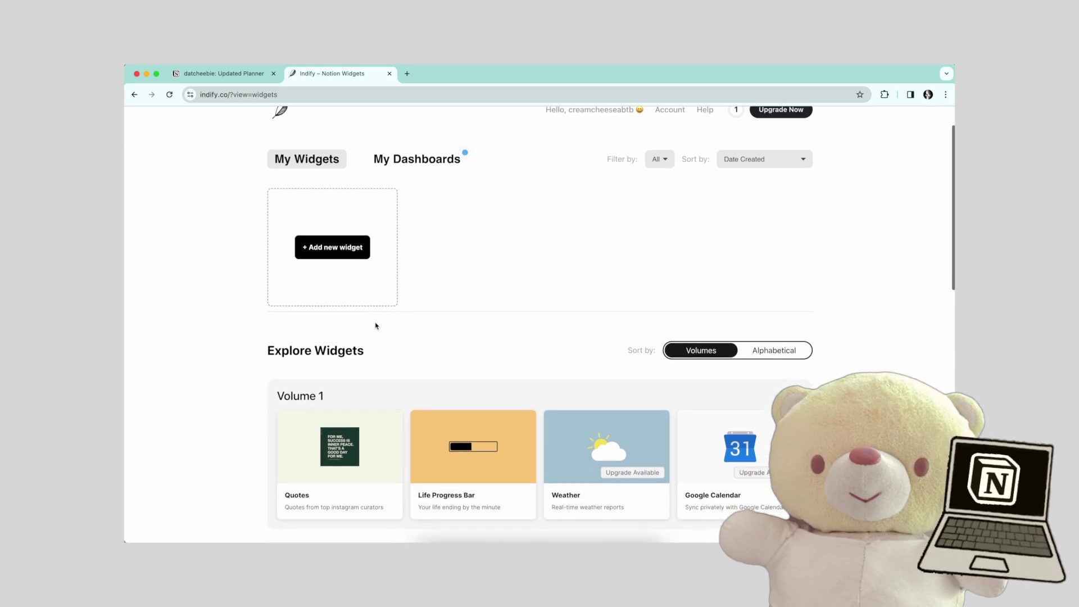
scroll(376, 326, "down", 1)
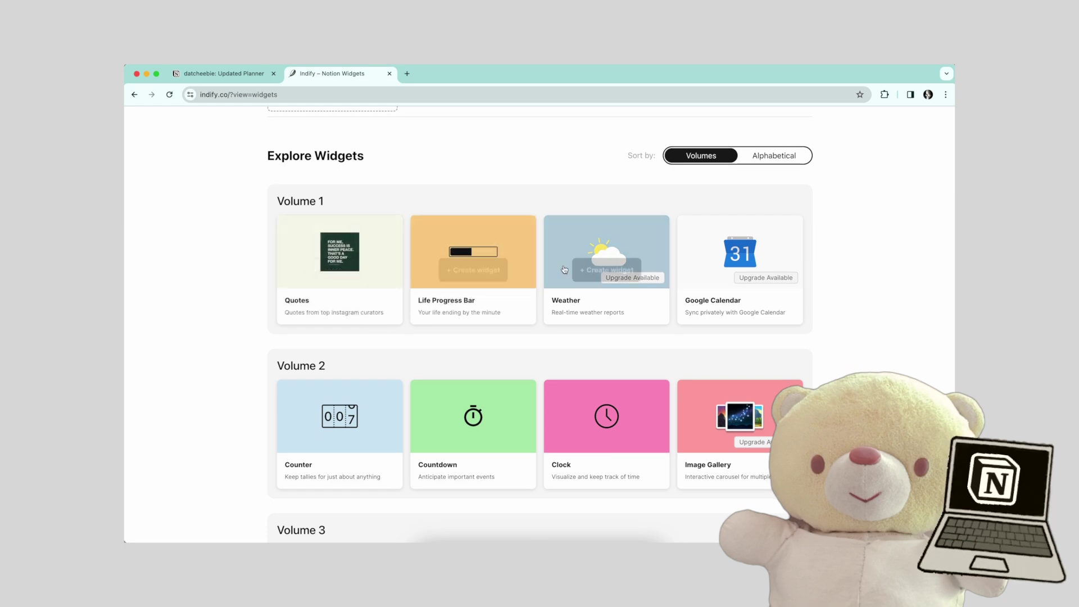
mouse_move(745, 278)
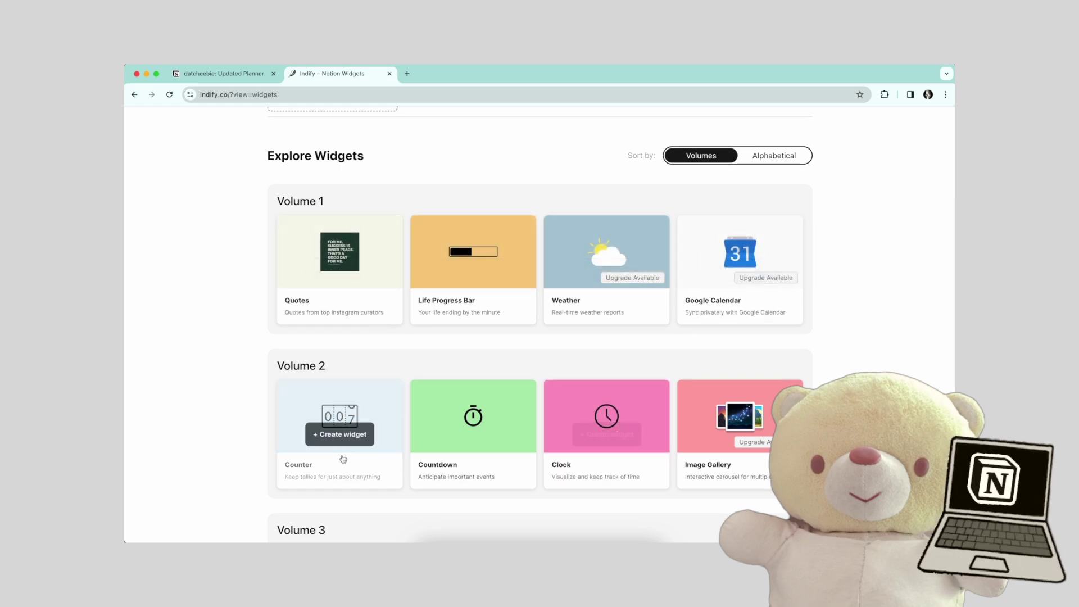
scroll(708, 456, "down", 4)
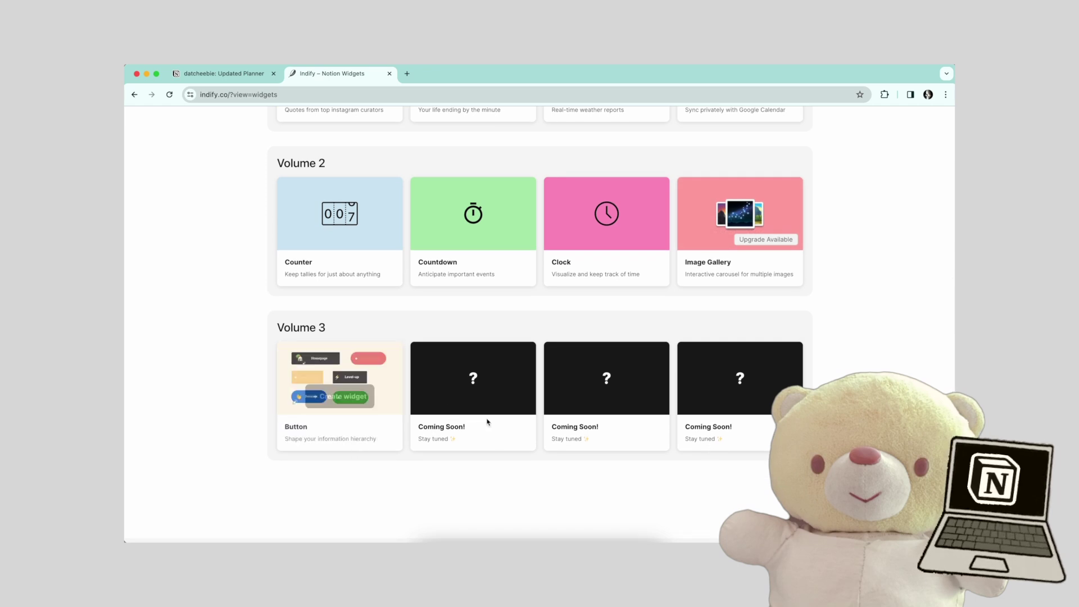
scroll(657, 383, "up", 6)
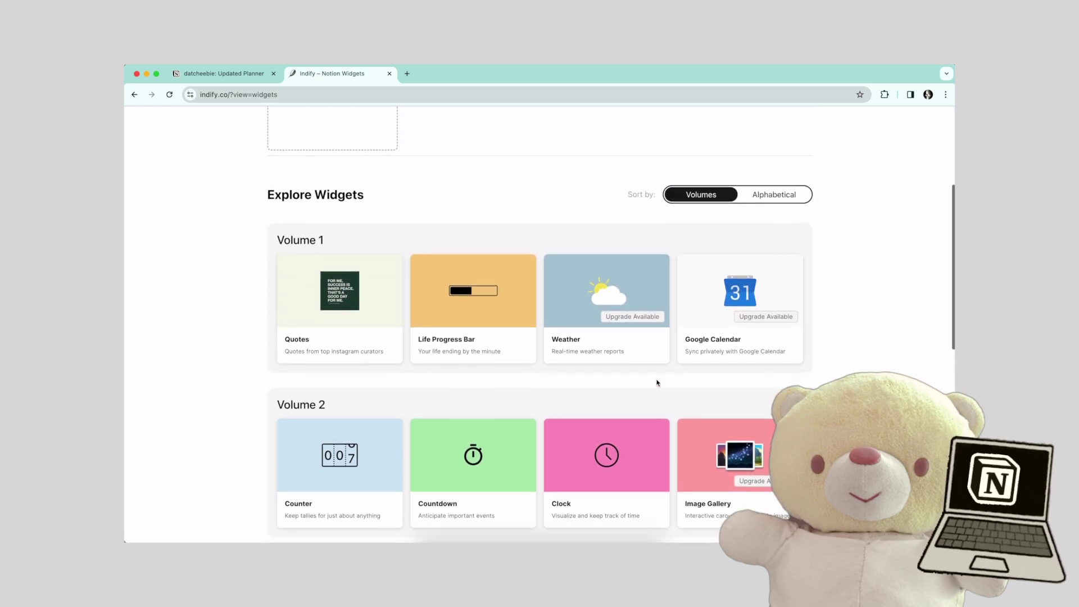
left_click(487, 399)
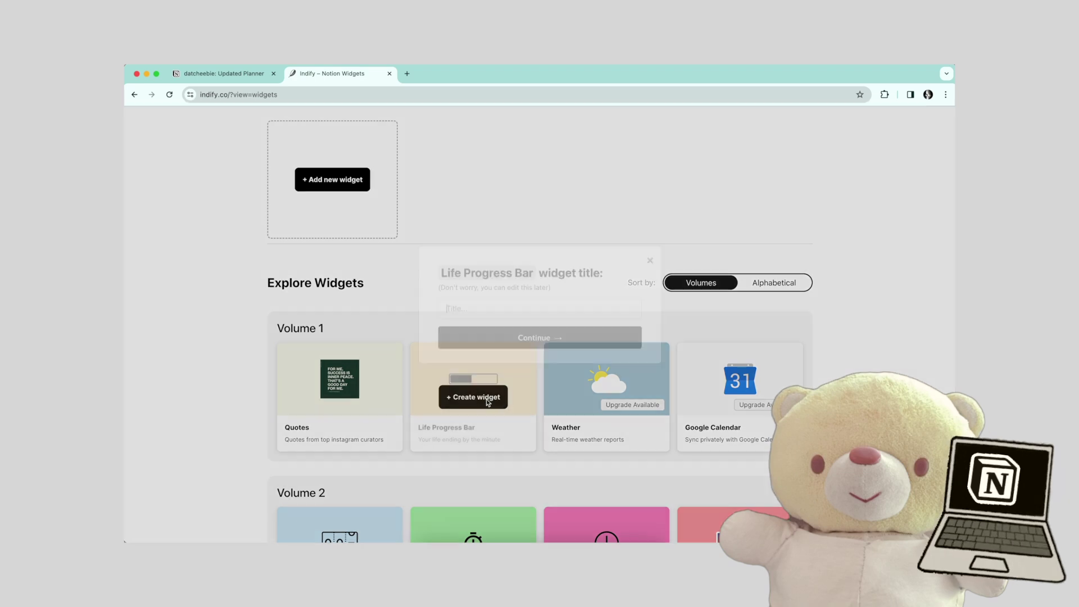
type("this year")
key("Return")
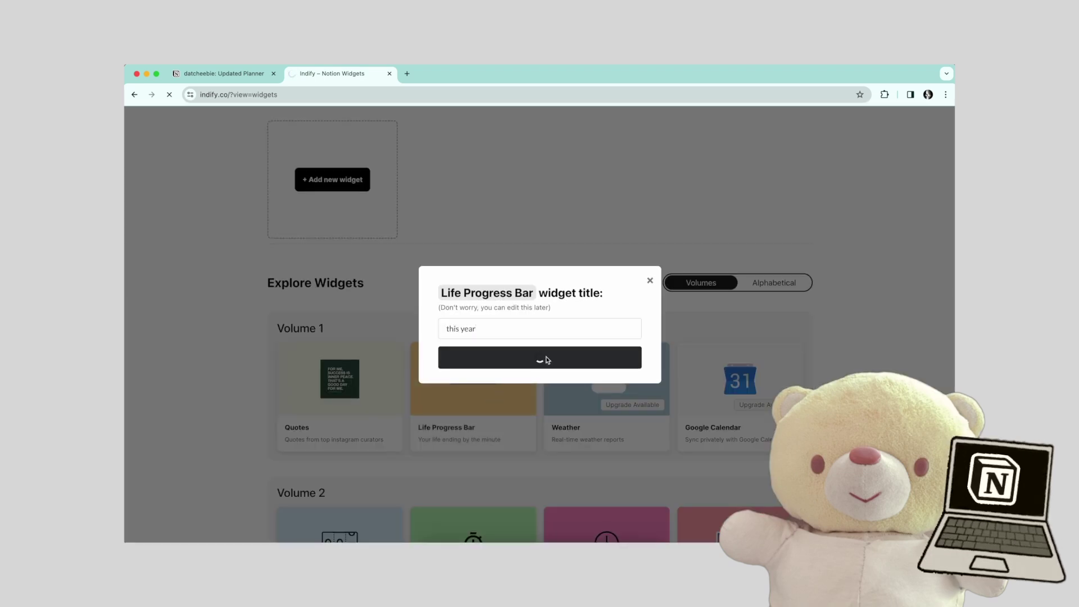
Turn off the Month, Week, Day, Quarter and Life bars, leaving only Year.
left_click(340, 337)
left_click(341, 357)
left_click(340, 377)
left_click(341, 396)
left_click(340, 416)
scroll(225, 314, "down", 5)
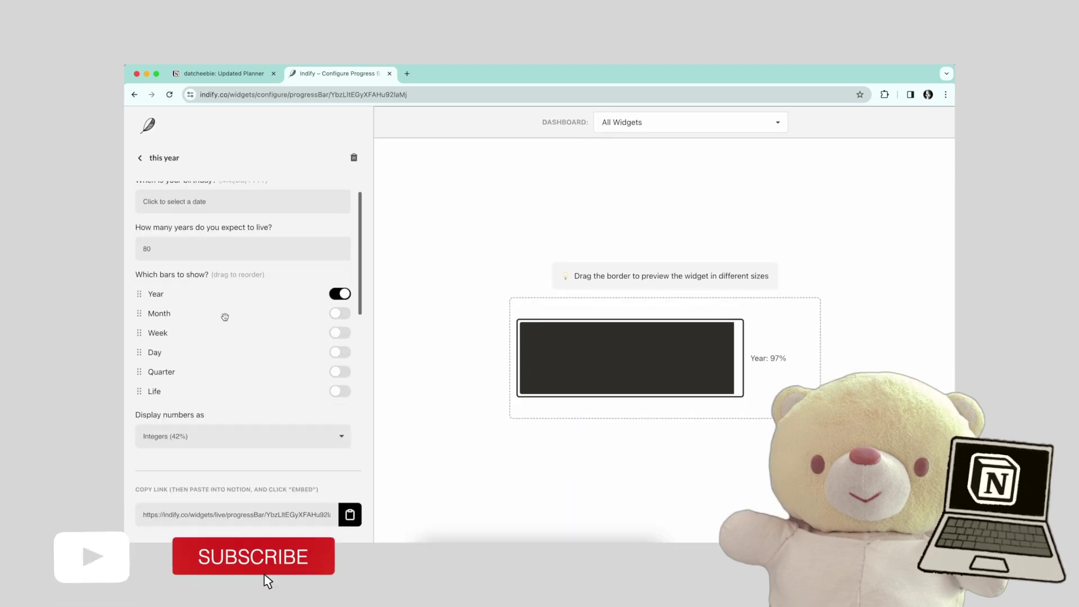
Keep numbers as integers, make Sunday the first weekday, and enable a background colour.
left_click(234, 288)
left_click(233, 285)
left_click(208, 330)
key("Up")
key("Return")
scroll(211, 376, "down", 1)
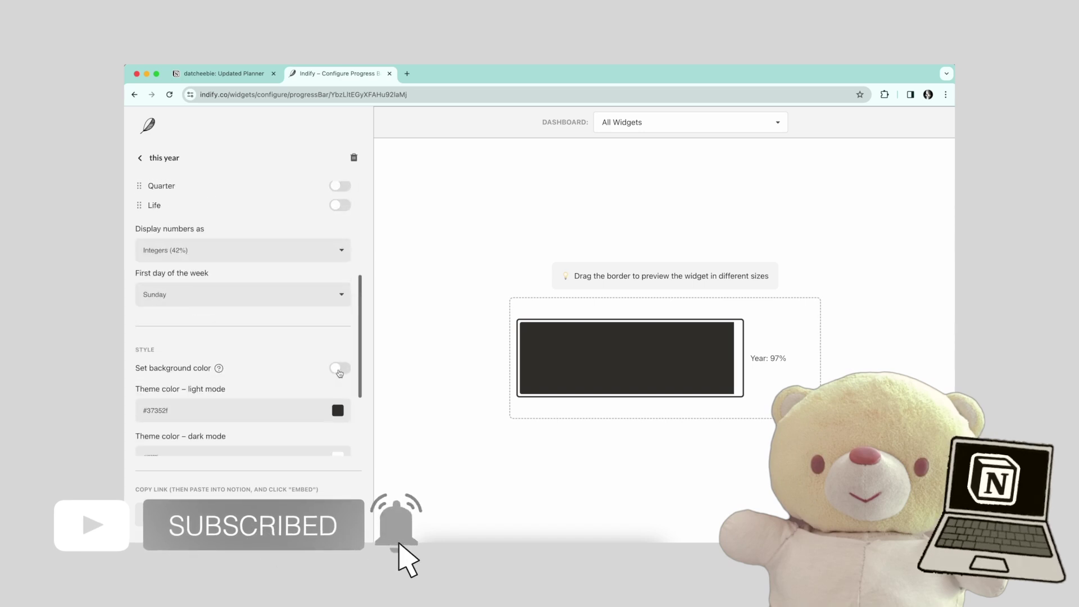
left_click(340, 371)
scroll(234, 405, "down", 2)
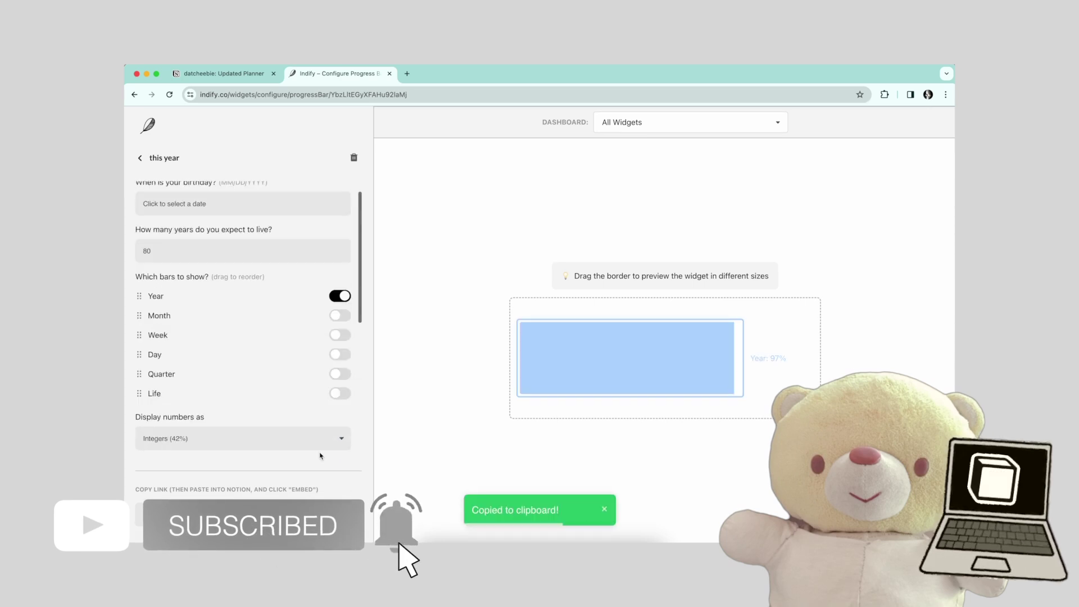
Embed the Year progress widget link in the planner, shrink it, and place it beside the directory.
left_click(224, 73)
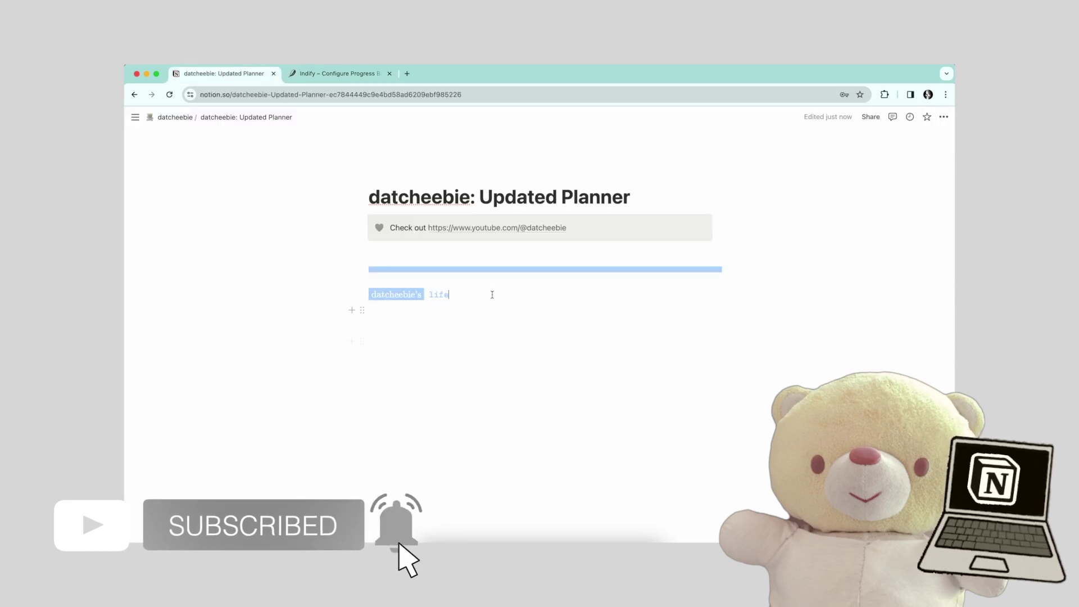
key("super+v")
left_click(645, 357)
left_click_drag(709, 377, 622, 345)
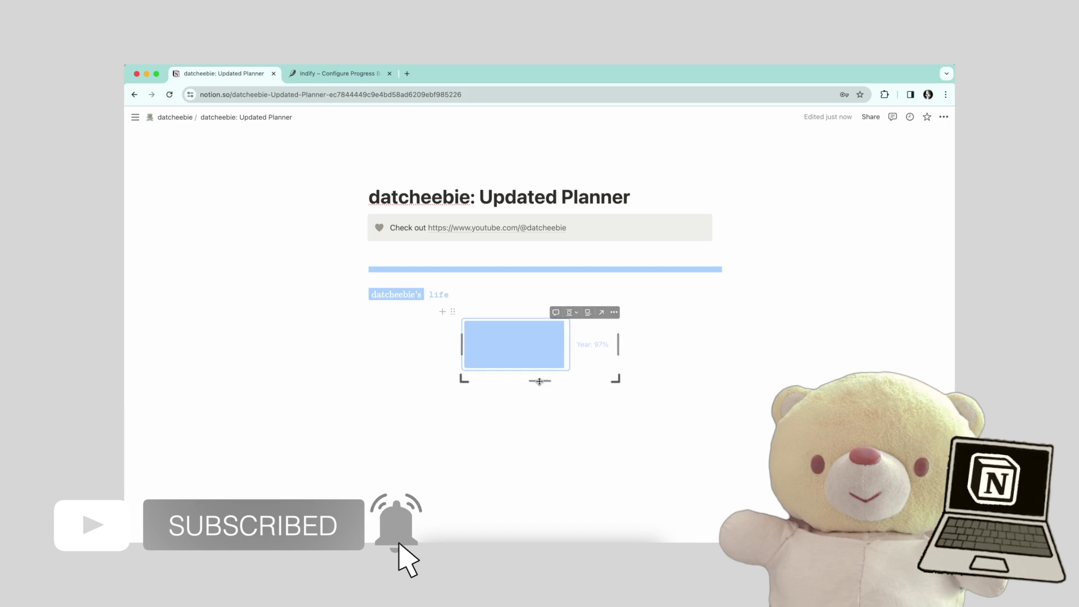
left_click_drag(446, 309, 520, 320)
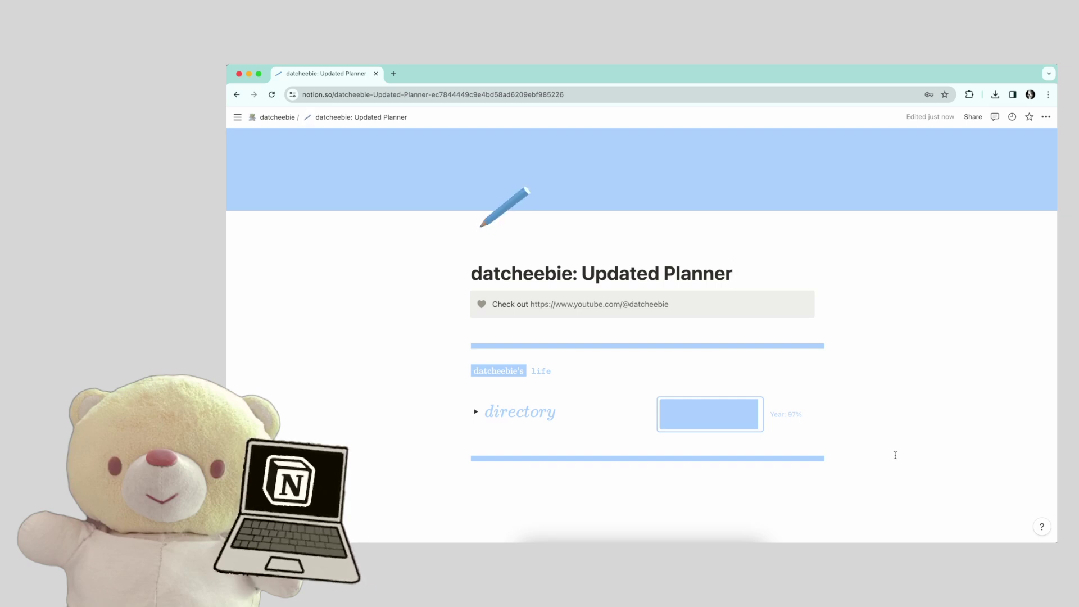
Insert a List view database for the 2024 Planner below the widget using /.
scroll(530, 493, "down", 1)
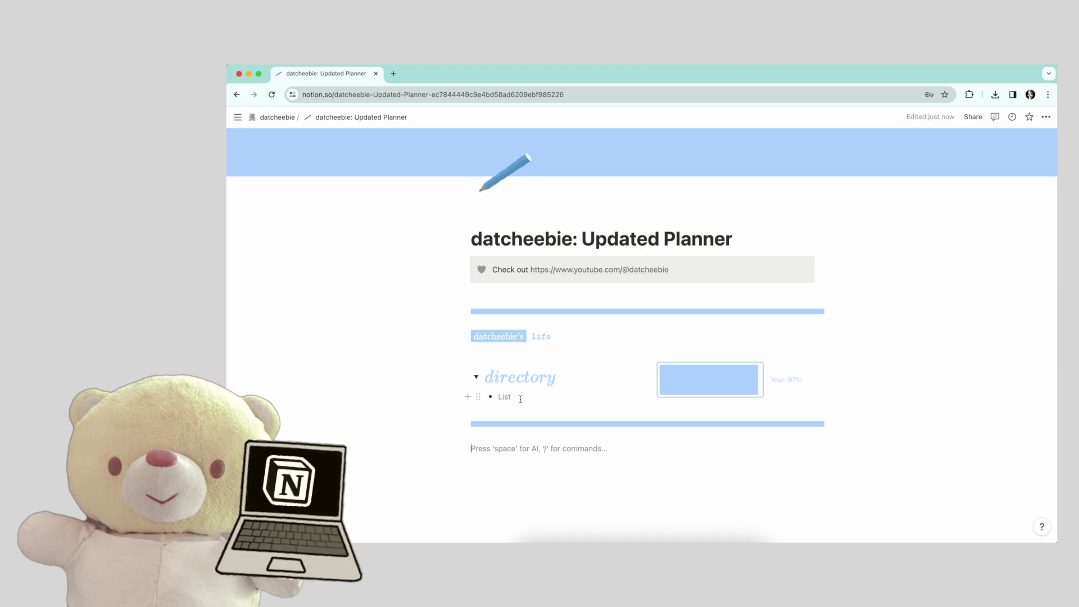
type("/")
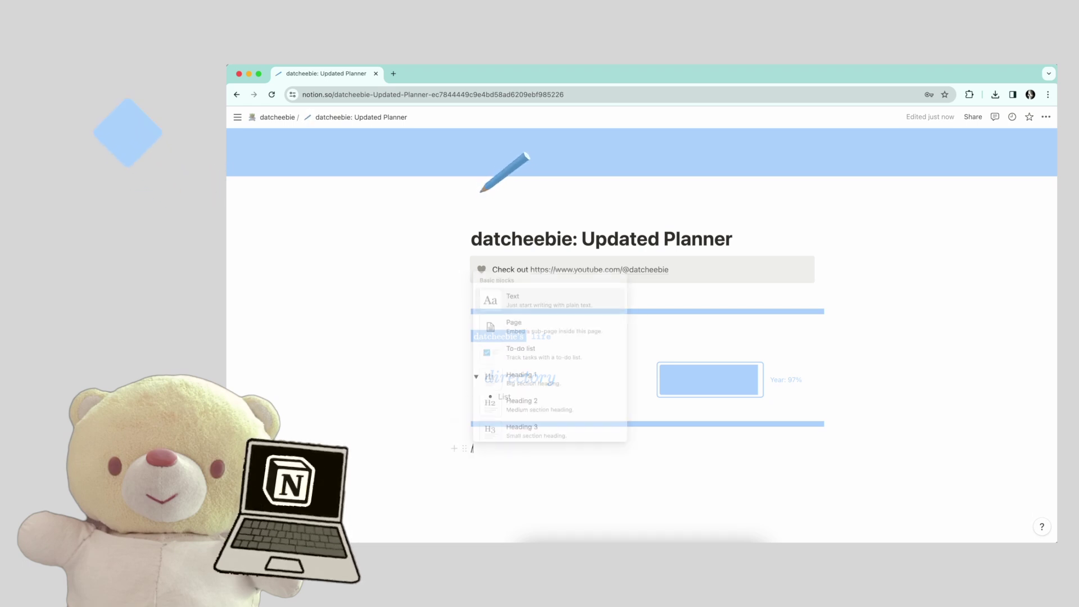
scroll(530, 348, "down", 10)
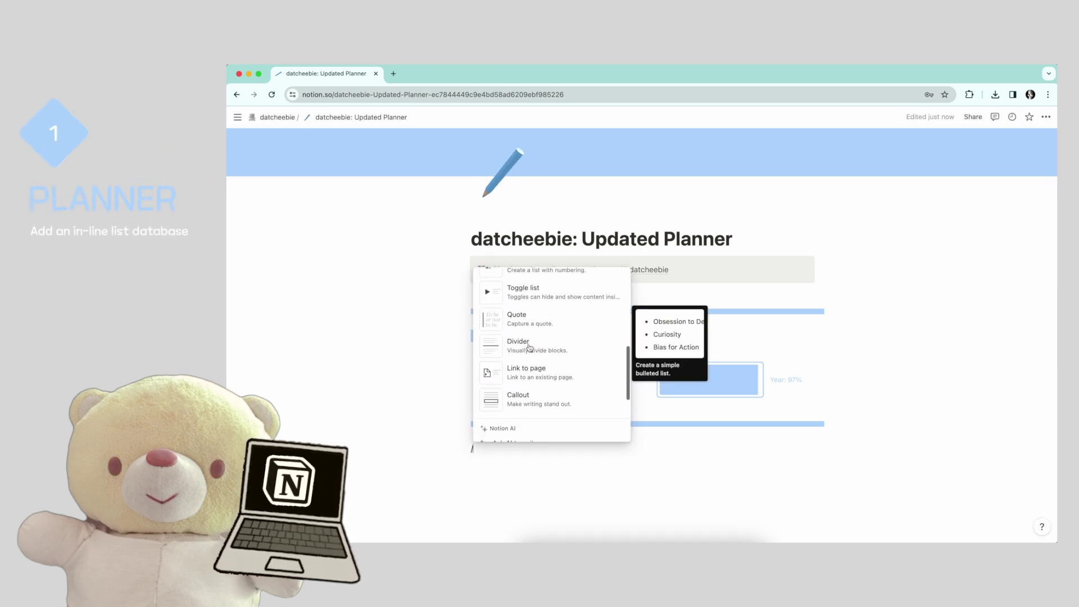
scroll(530, 348, "down", 5)
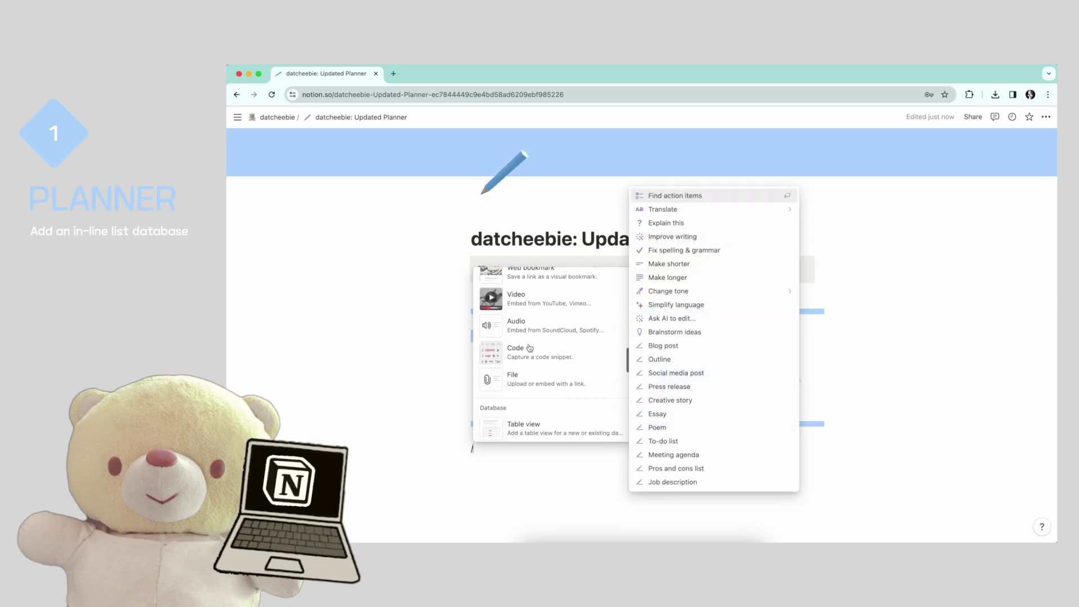
scroll(537, 360, "down", 3)
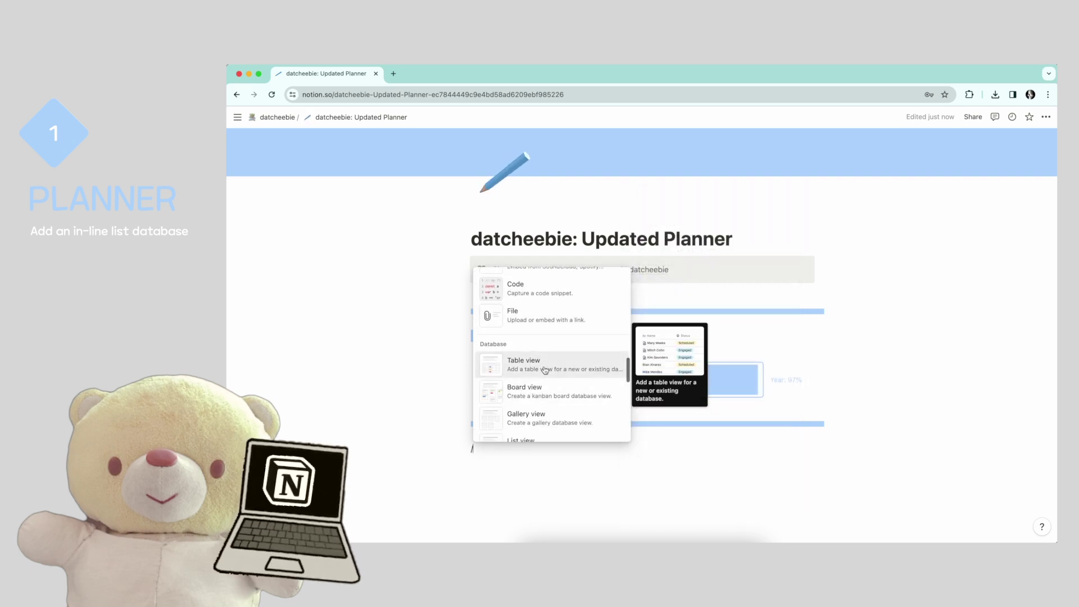
scroll(545, 369, "down", 2)
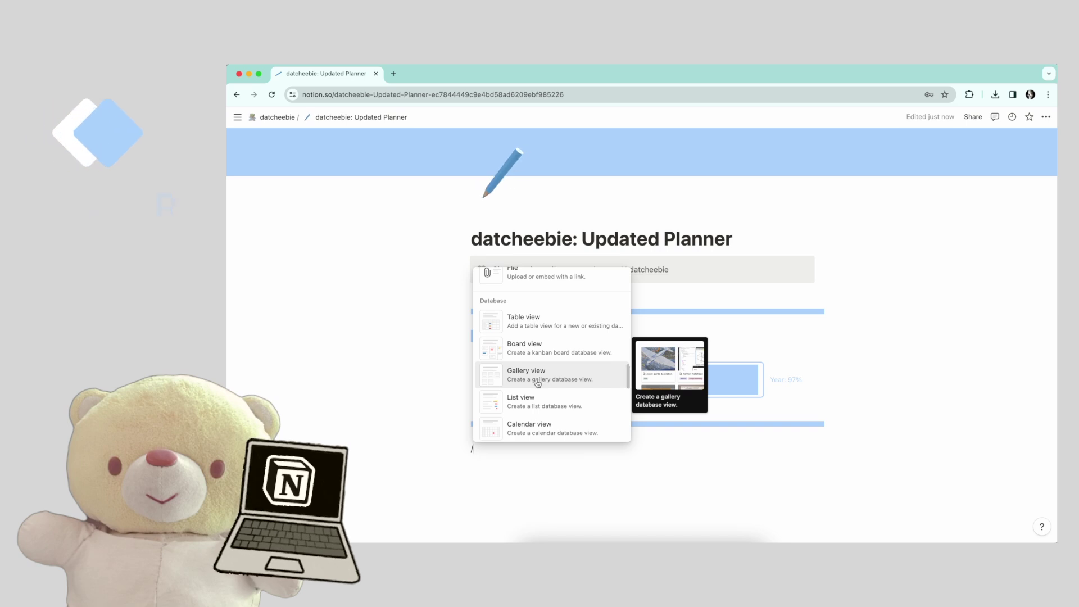
left_click(532, 402)
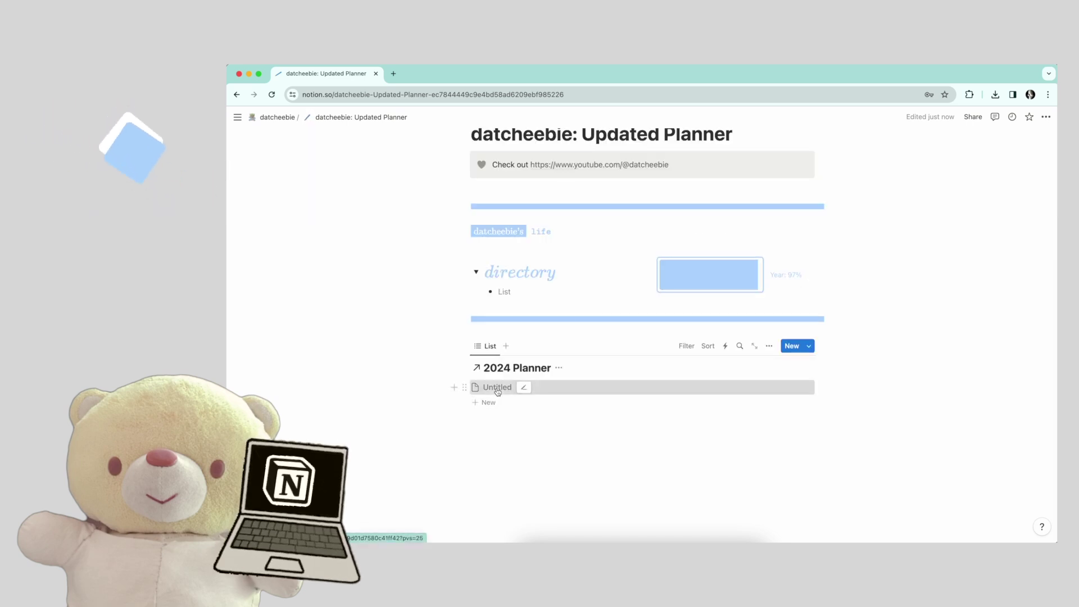
Open the first untitled entry in side peek and title it January.
left_click(494, 387)
left_click(700, 156)
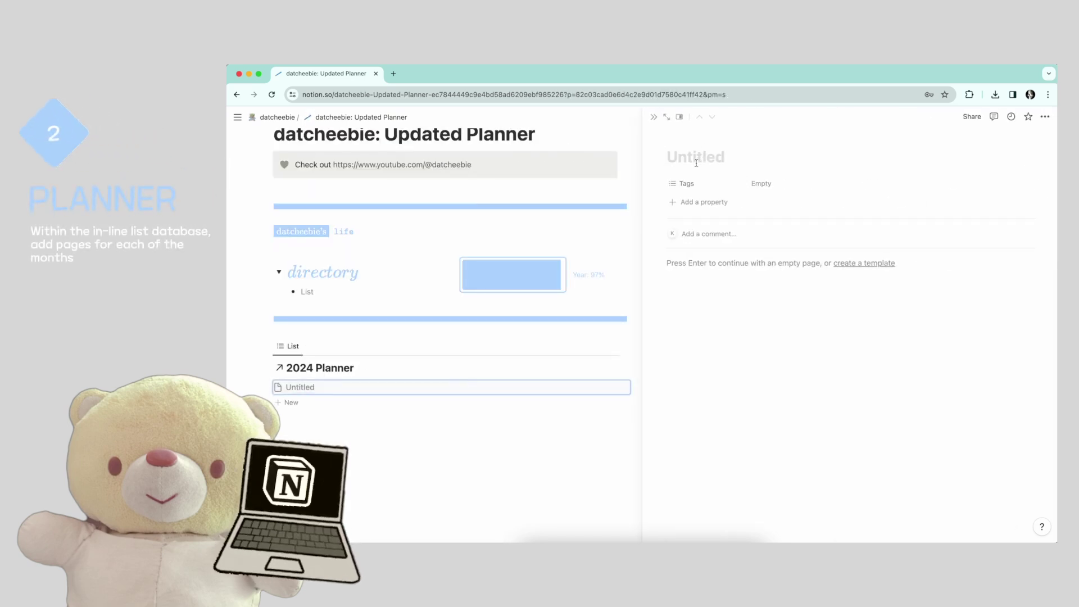
type("January")
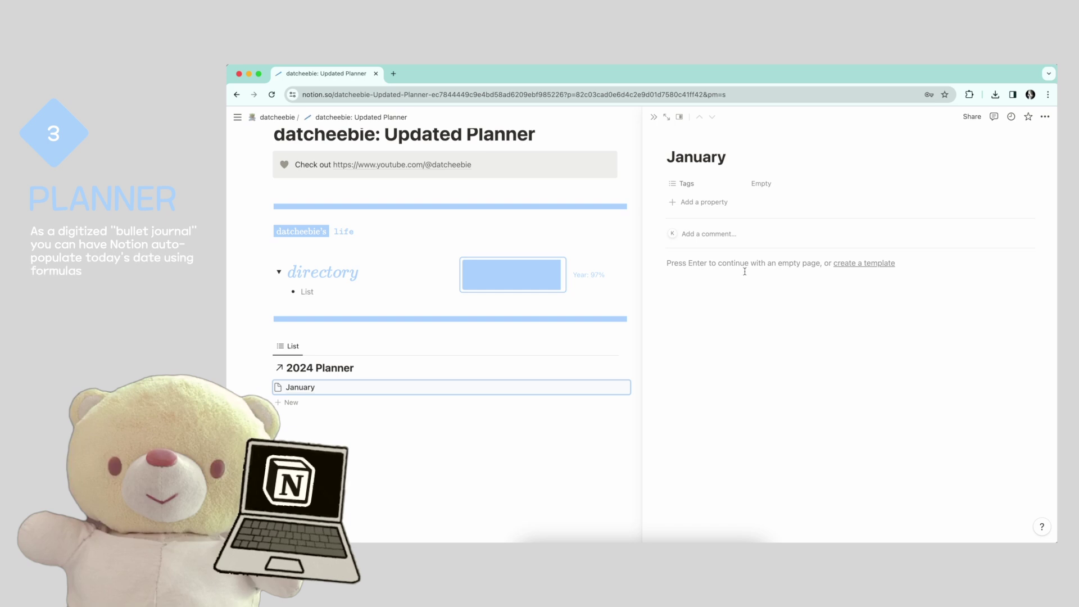
Convert Tags into a 'Today is' formula: formatDate(now(), "dddd, MMMM Do YYYY").
left_click(695, 185)
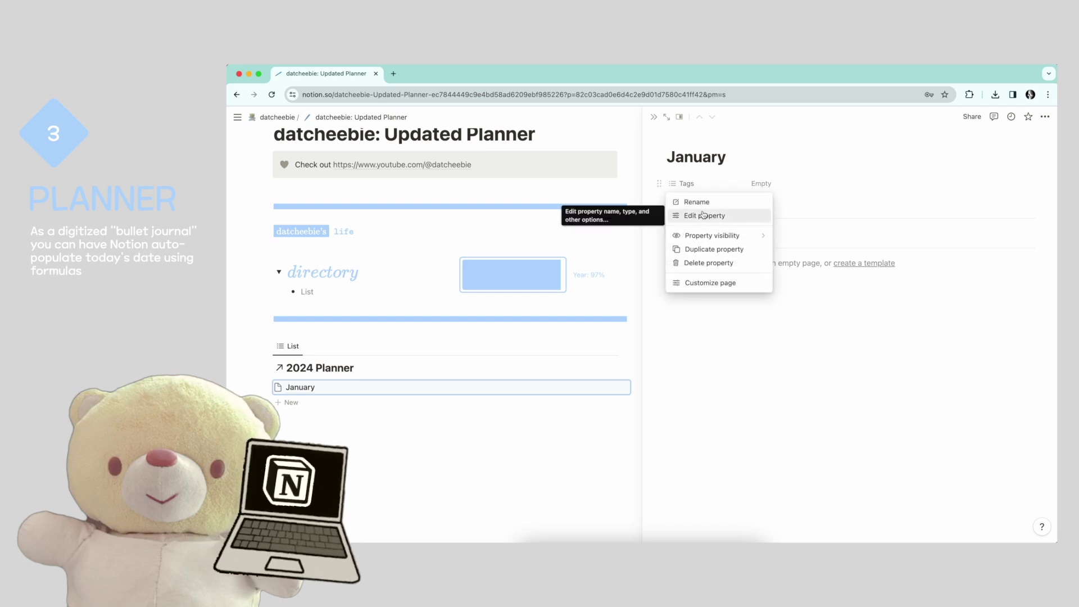
mouse_move(702, 233)
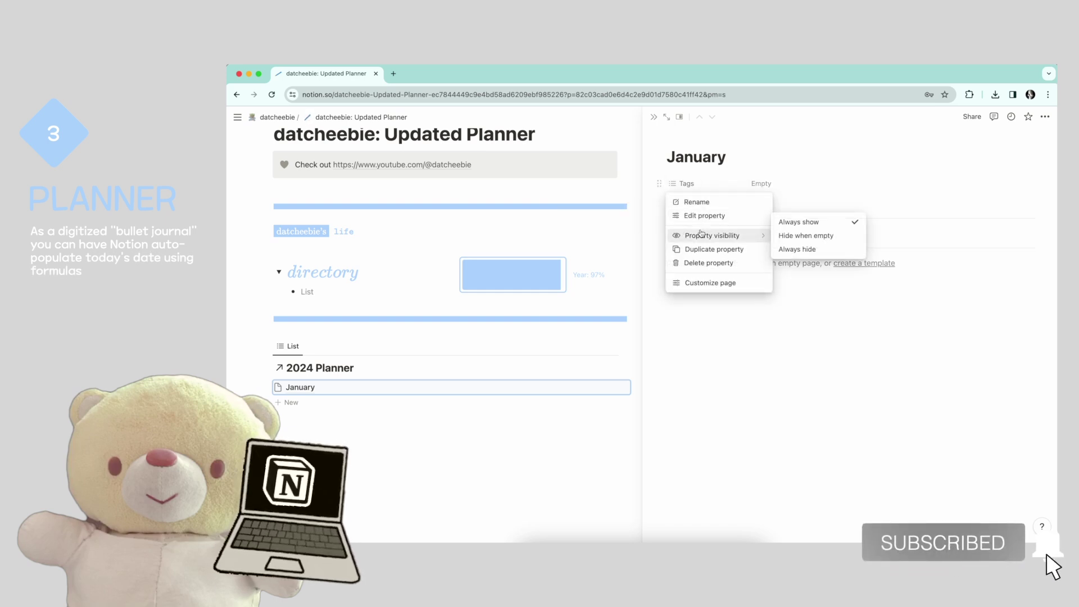
left_click(704, 216)
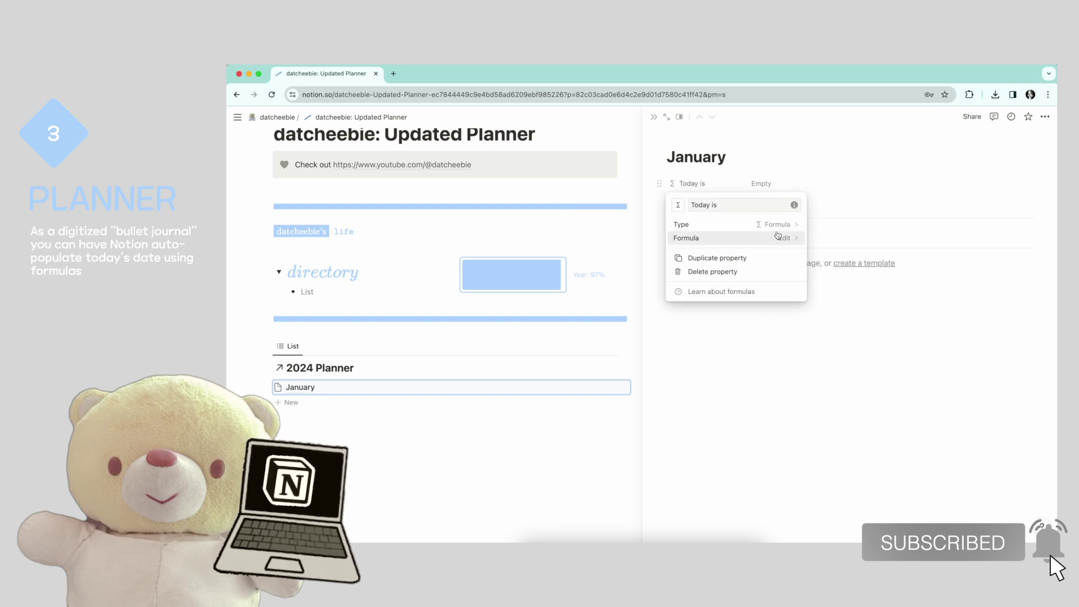
left_click(781, 238)
key("ctrl+v")
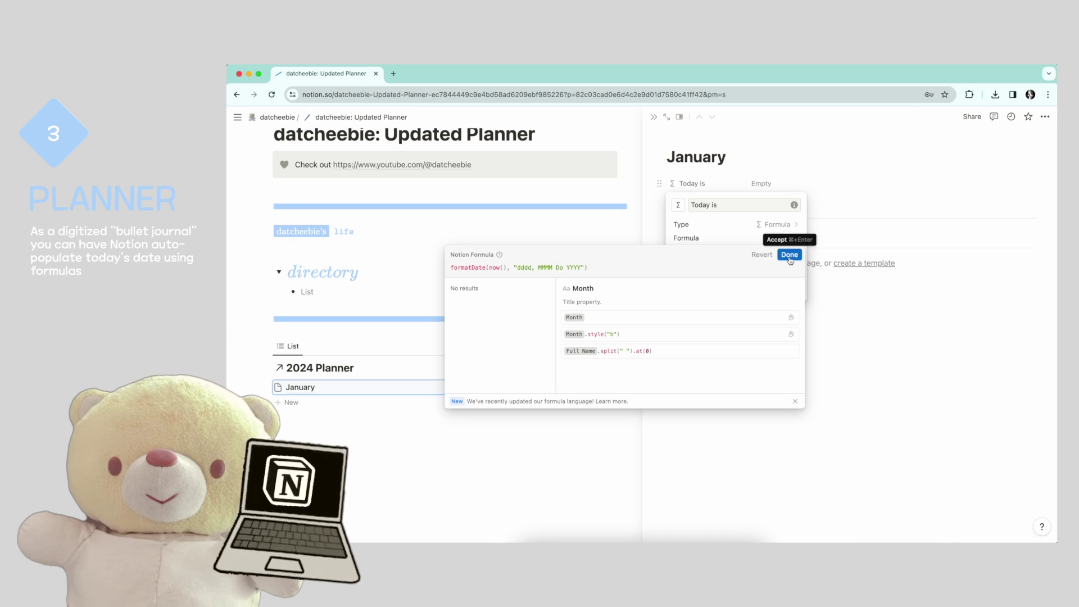
left_click(790, 255)
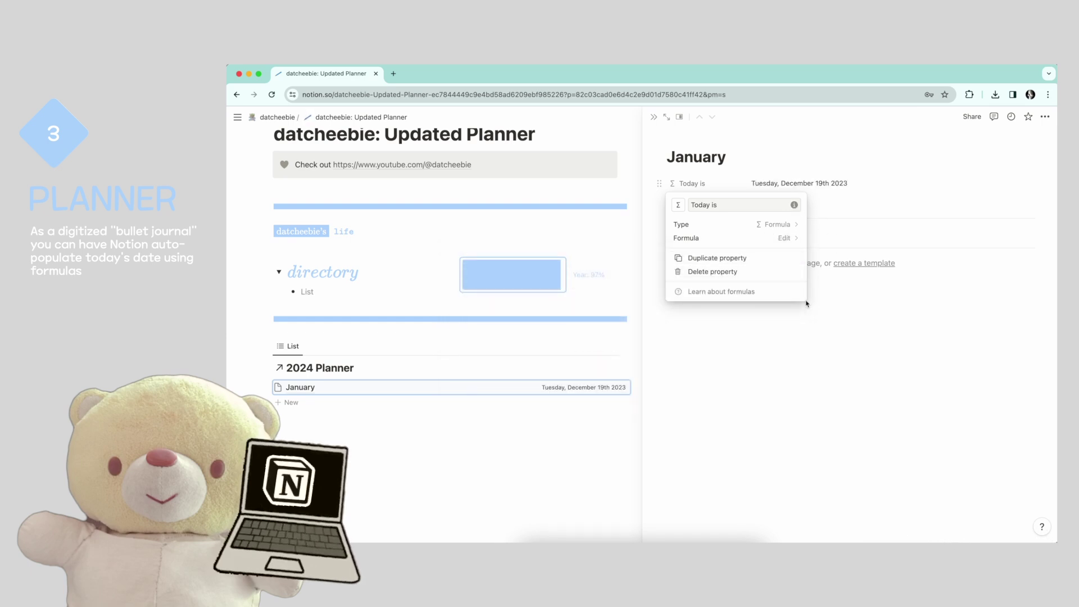
left_click(786, 341)
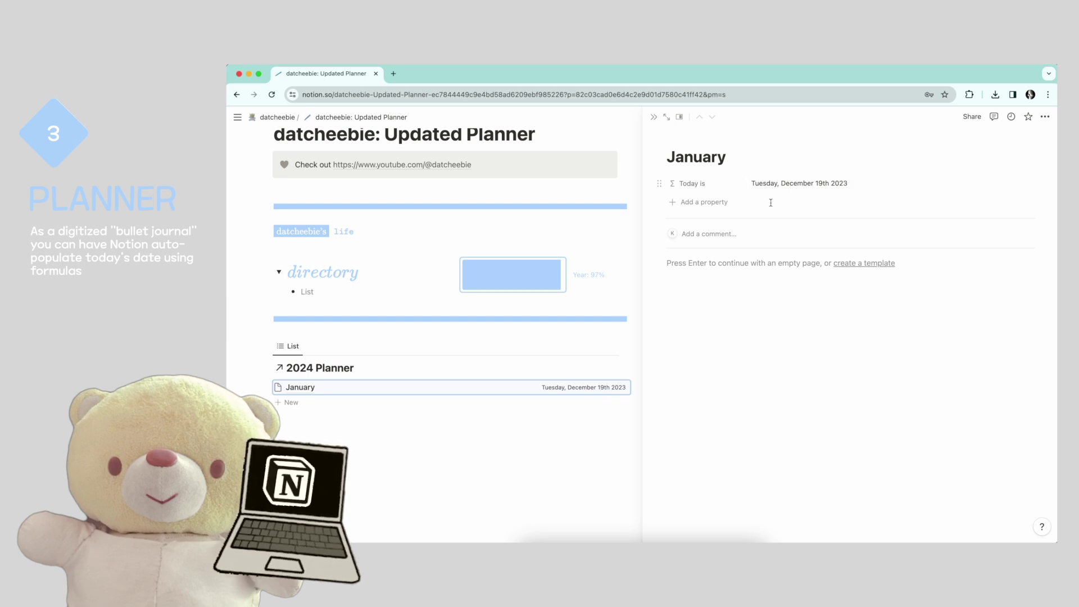
left_click(699, 299)
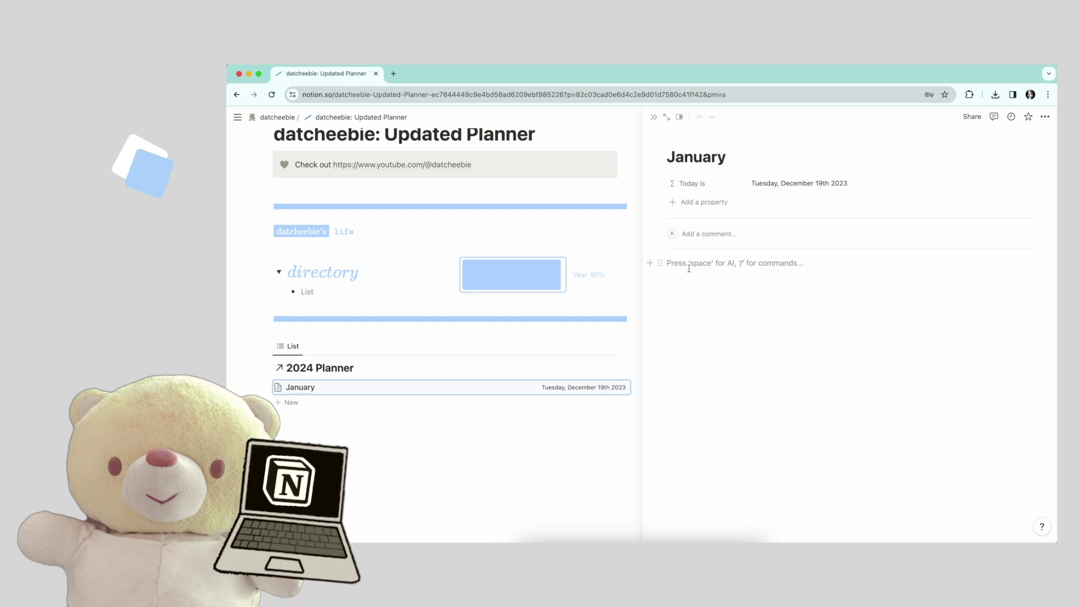
Create a TODAY Toggle Heading 1 by converting a toggle list line.
type("/")
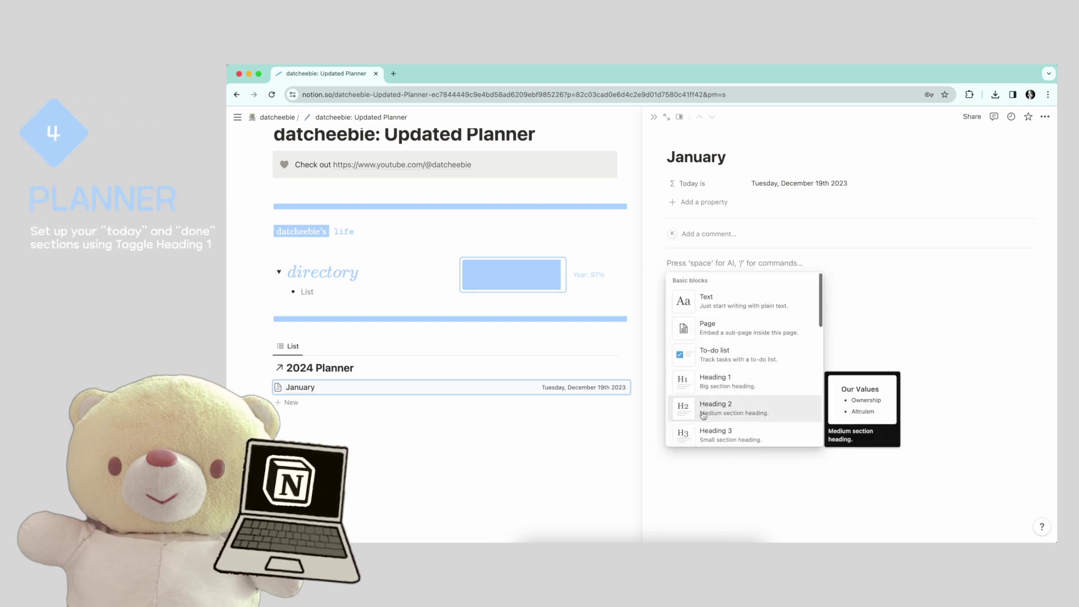
scroll(702, 415, "down", 4)
scroll(704, 415, "down", 1)
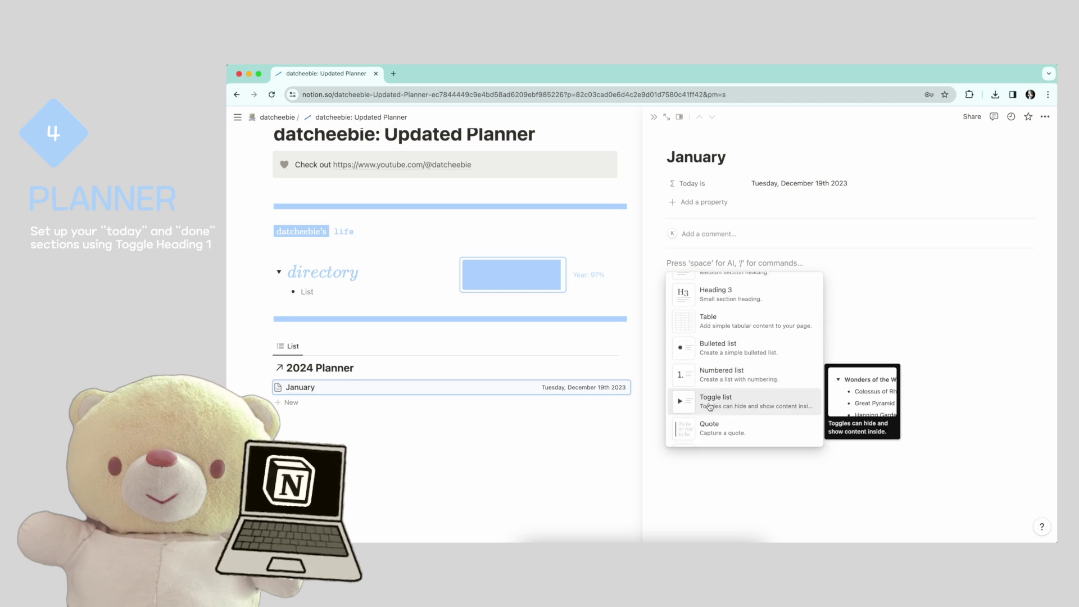
left_click(710, 406)
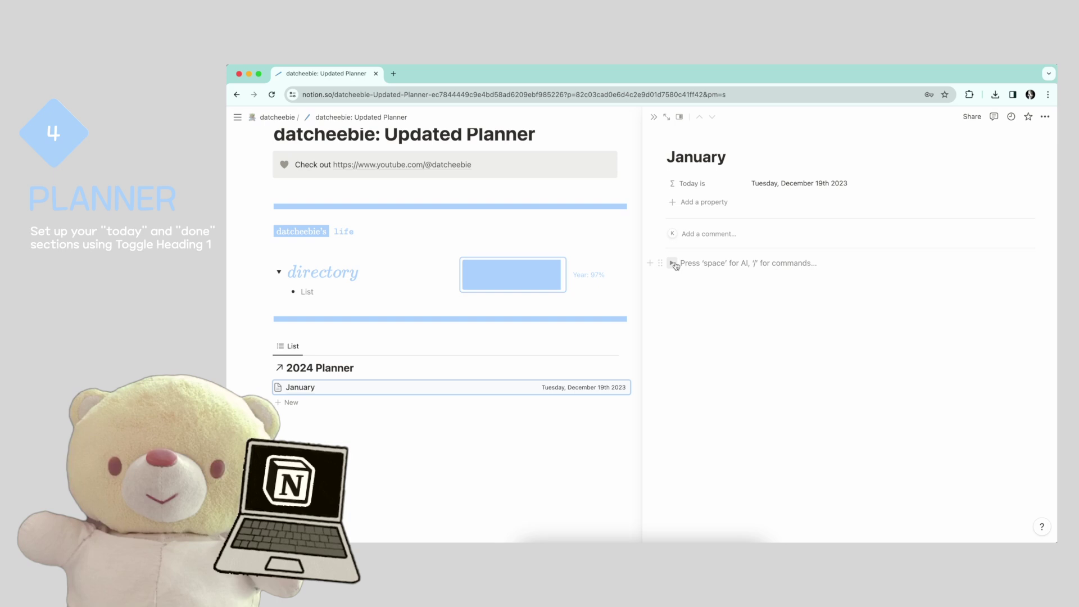
type("Today")
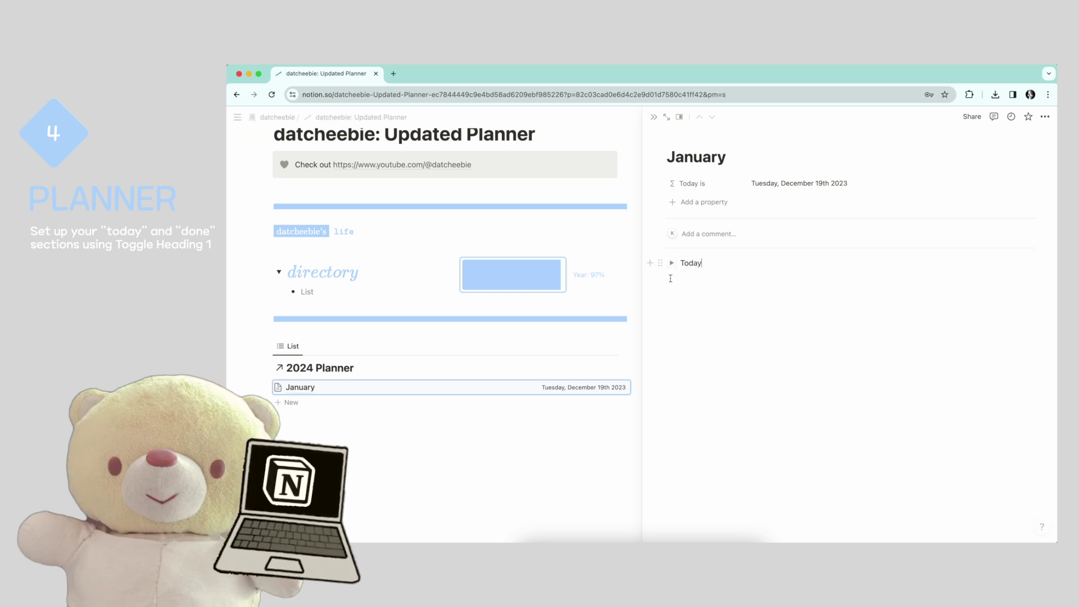
left_click(663, 263)
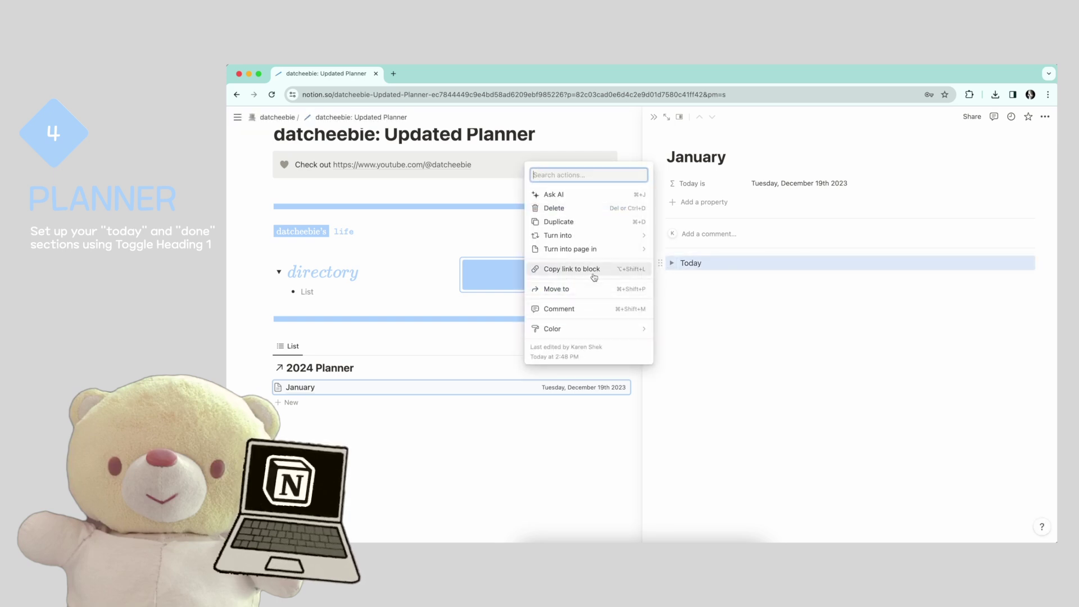
mouse_move(605, 236)
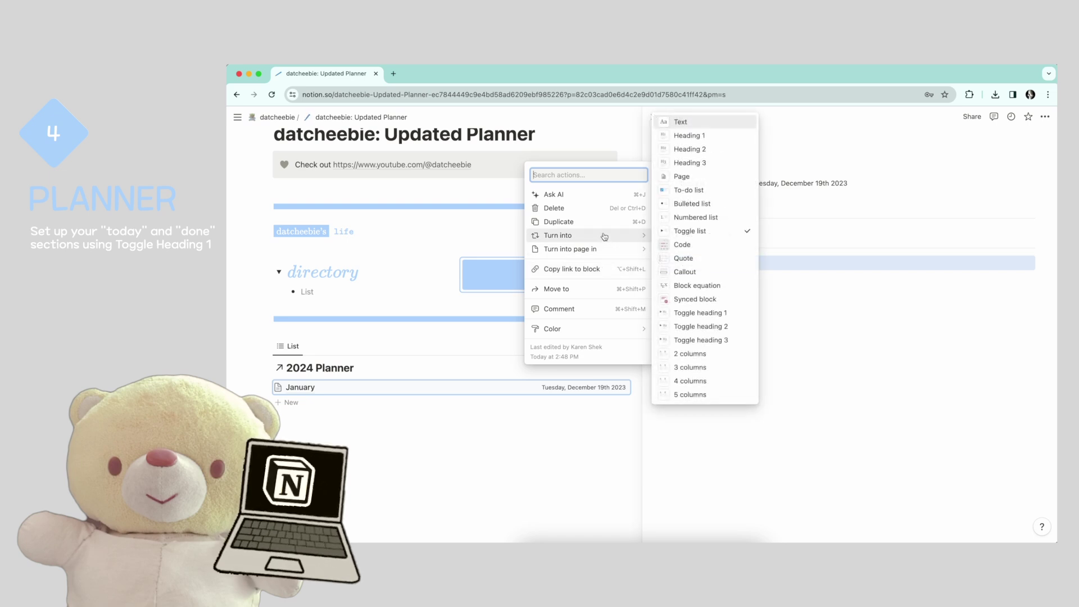
left_click(687, 313)
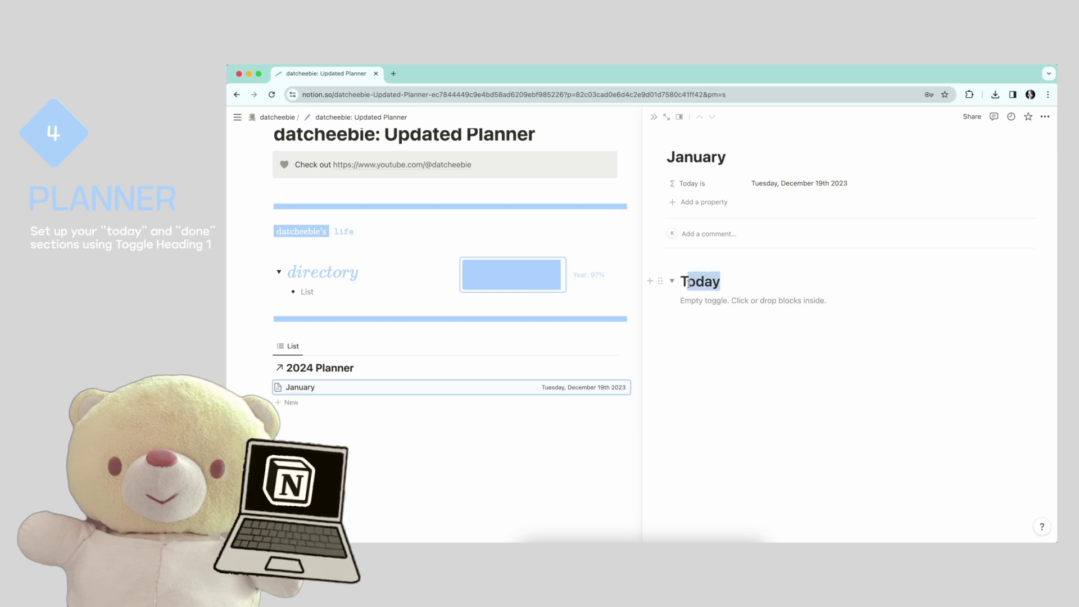
type("ODAY")
Add a DONE Toggle Heading 1 below TODAY and expand the TODAY section.
left_click(672, 281)
key("Return")
type("/t")
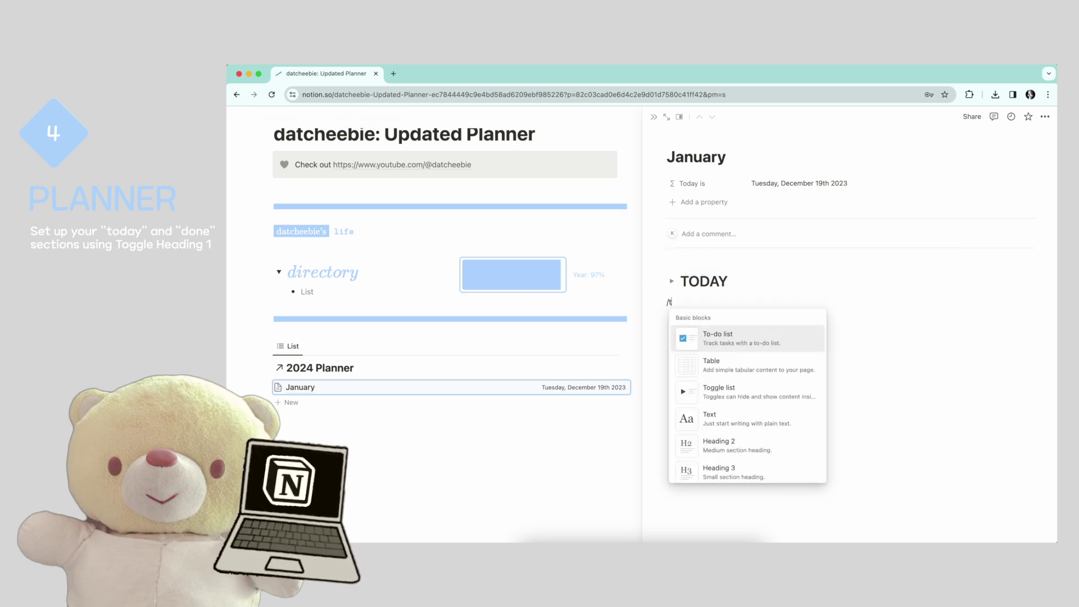
type("oggle")
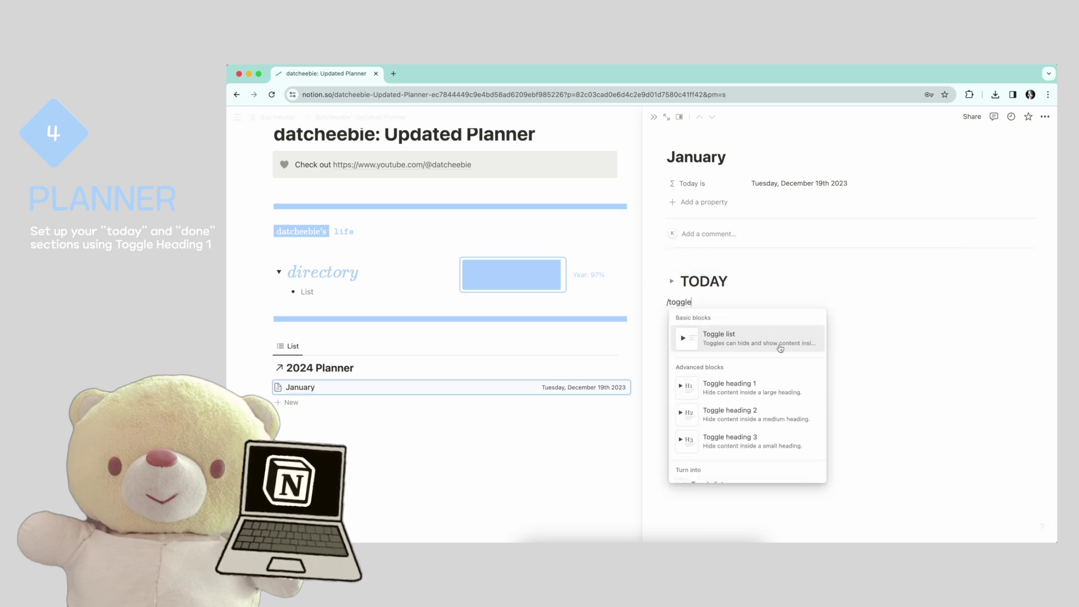
left_click(760, 388)
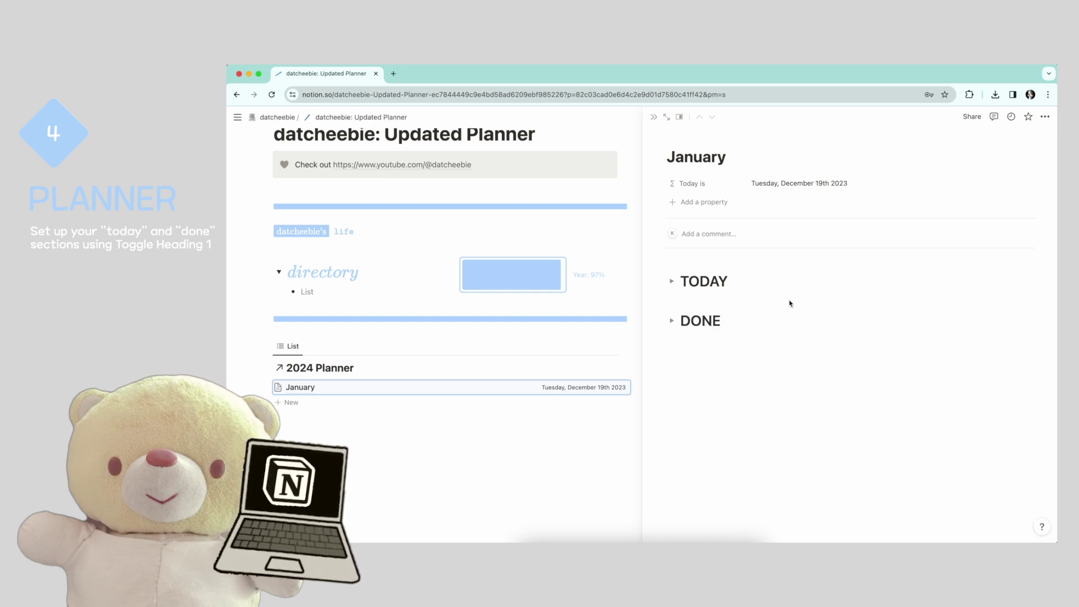
left_click(671, 283)
Add three empty to-do items under TODAY, then expand DONE and start a line inside it.
left_click(714, 302)
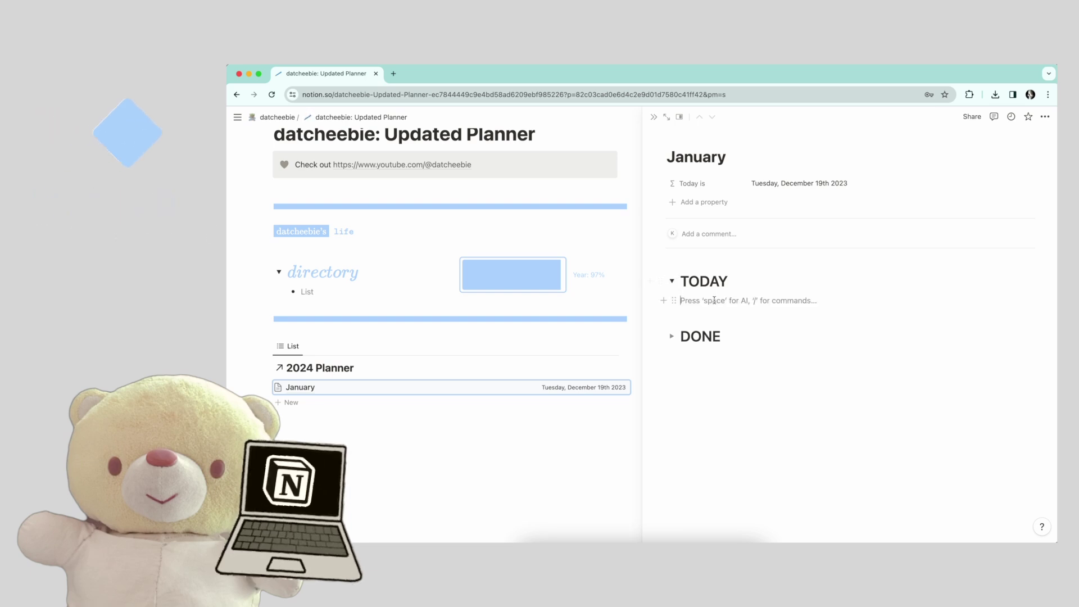
type("/to")
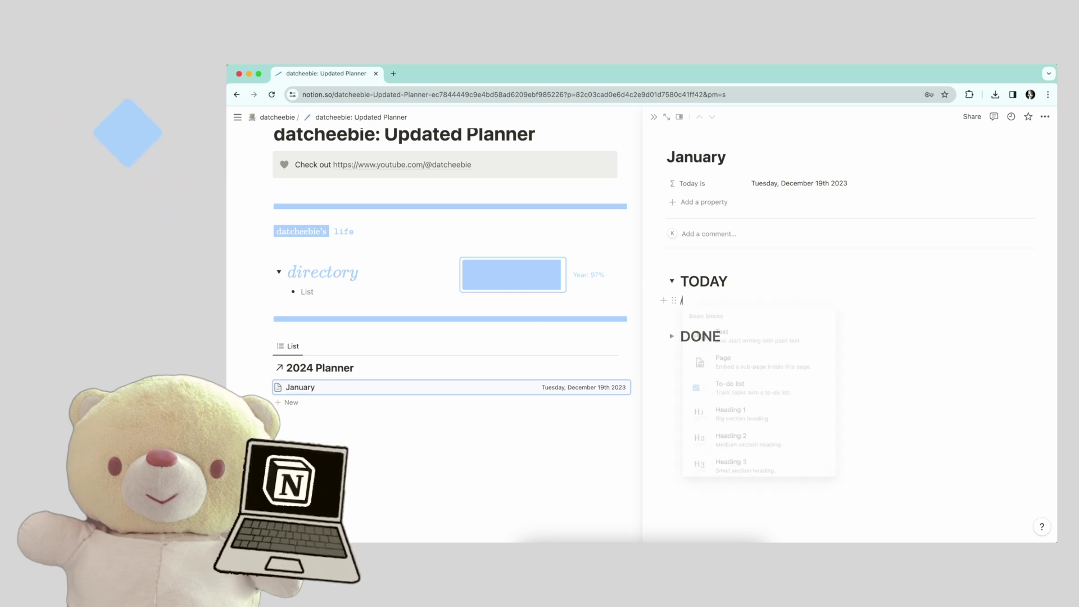
left_click(700, 337)
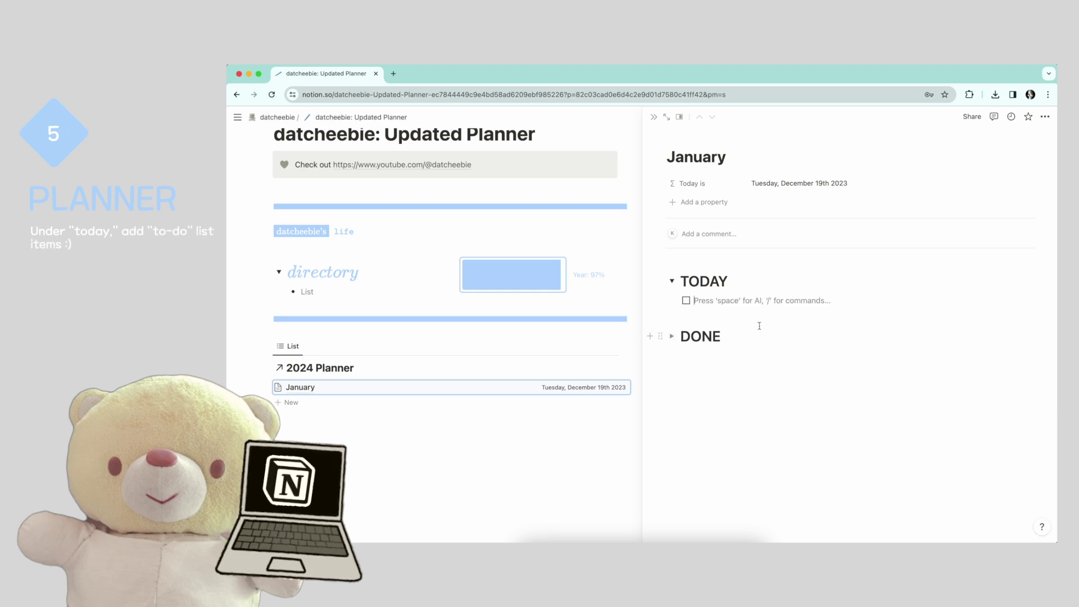
key("Return")
key("Return")
key("Down")
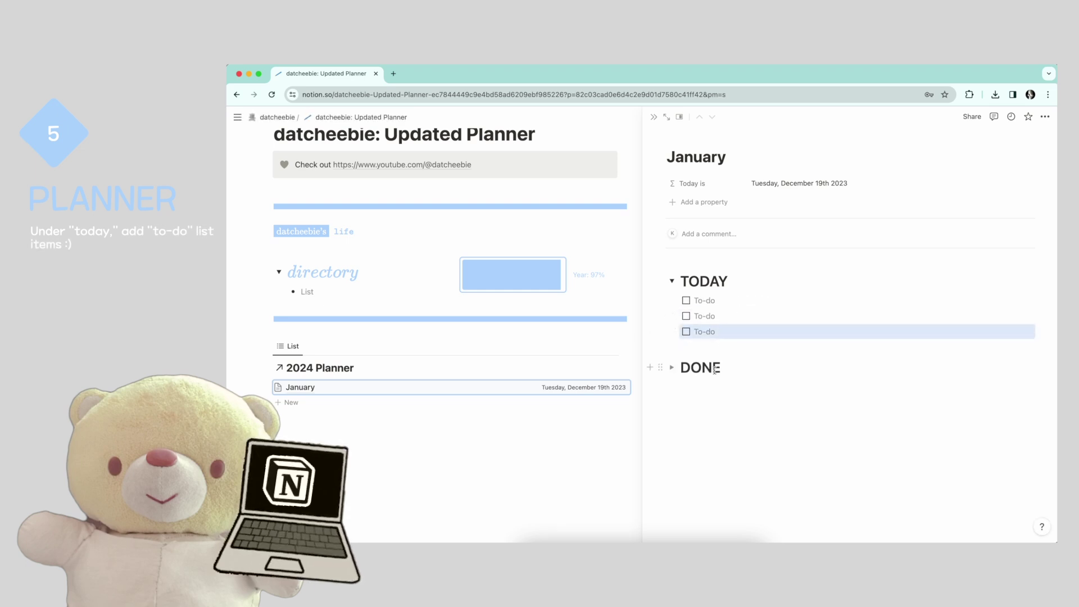
left_click(673, 368)
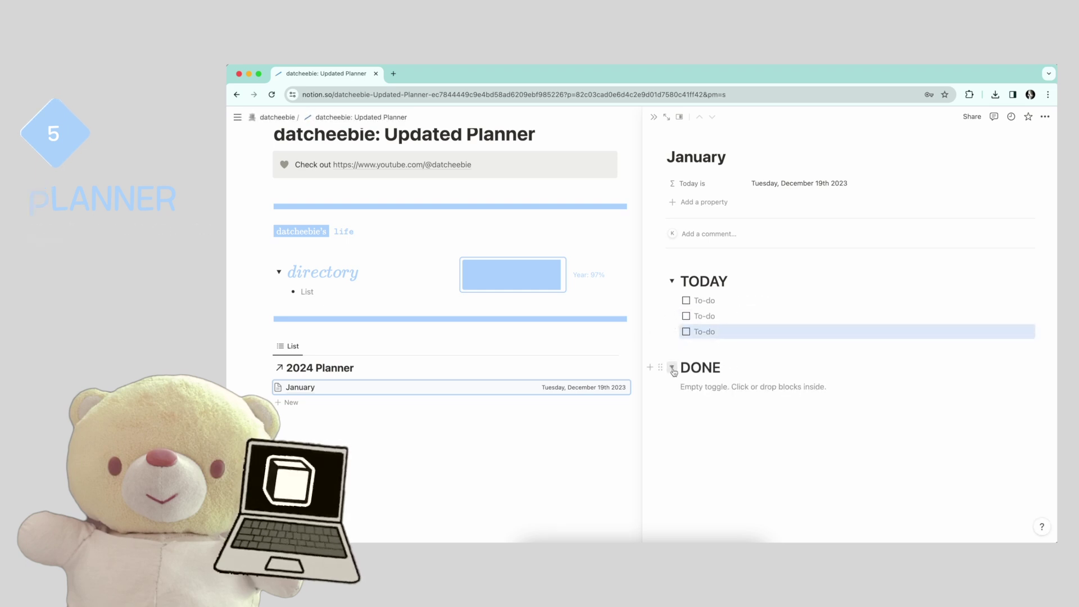
left_click(705, 388)
Add a 'Week of' toggle heading under DONE with a 01/01/2024 date mention in Month/Day/Year format.
type("/toggle")
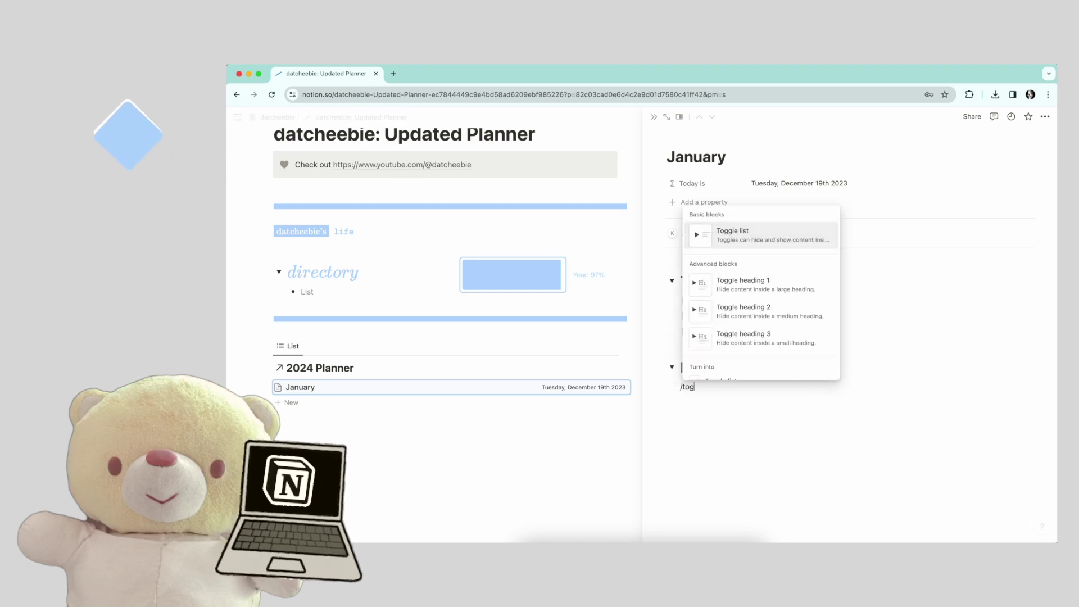
left_click(785, 321)
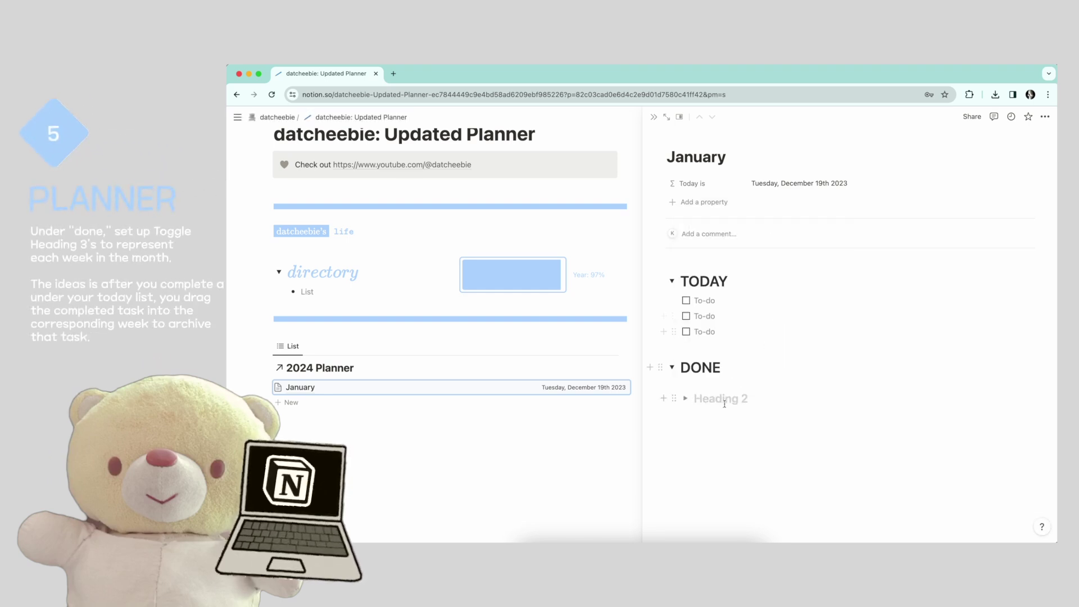
type("Week of")
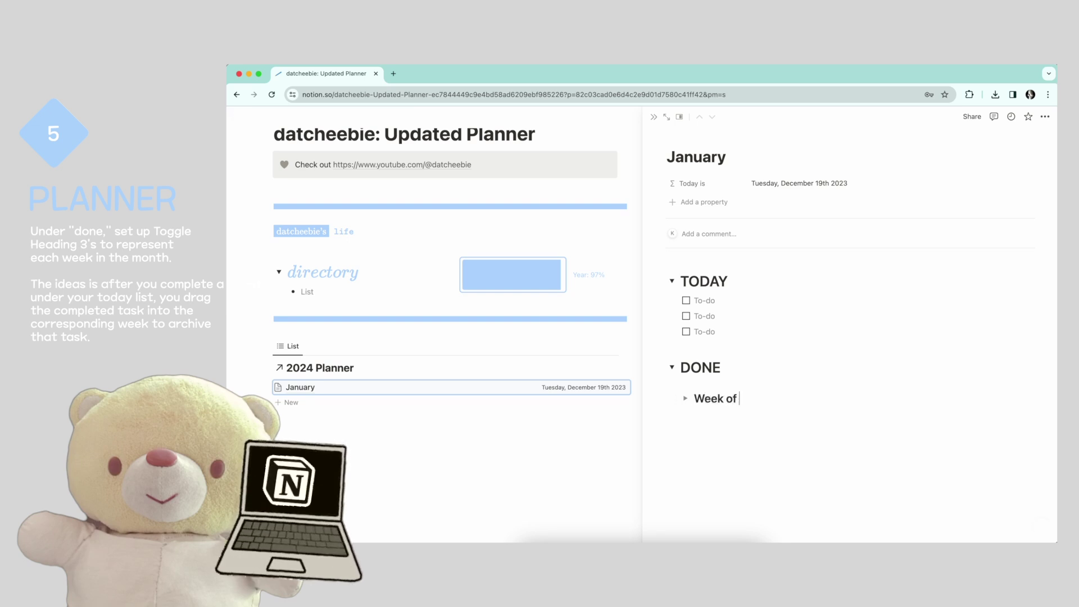
type(" @12/31")
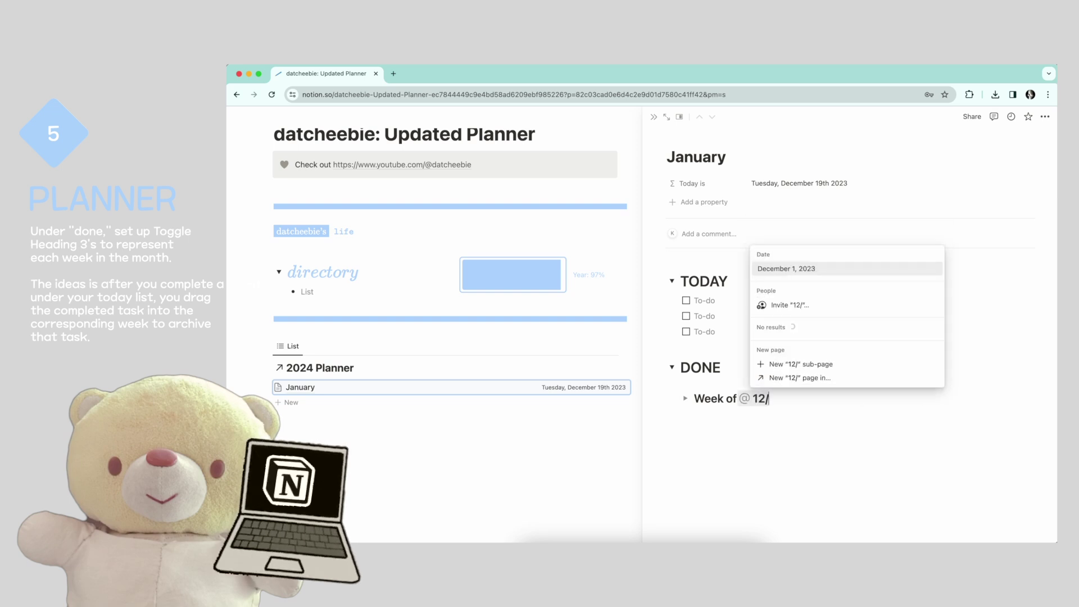
left_click(809, 237)
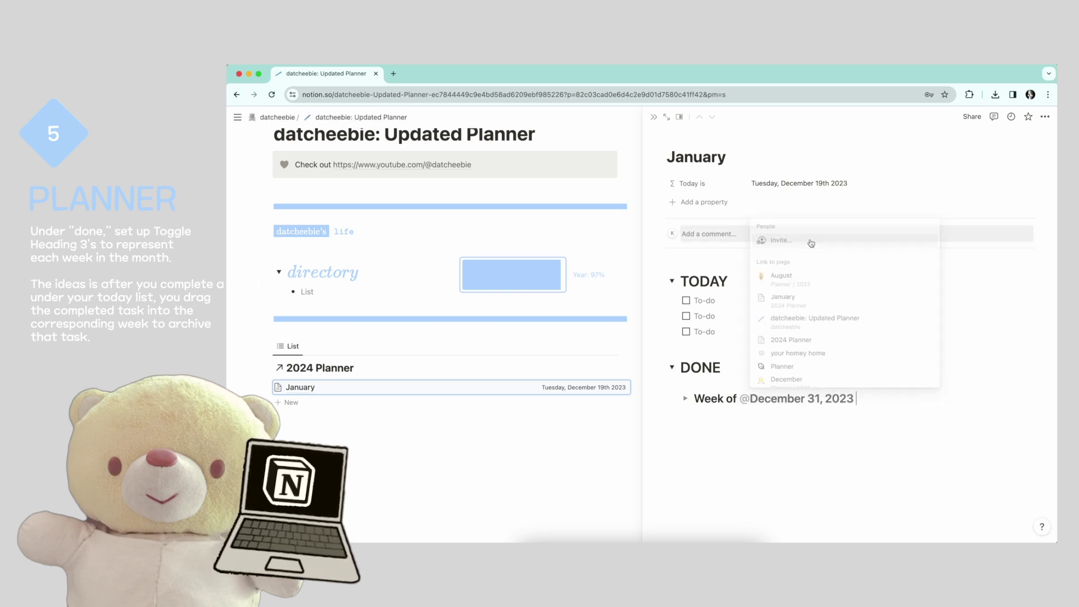
left_click(797, 398)
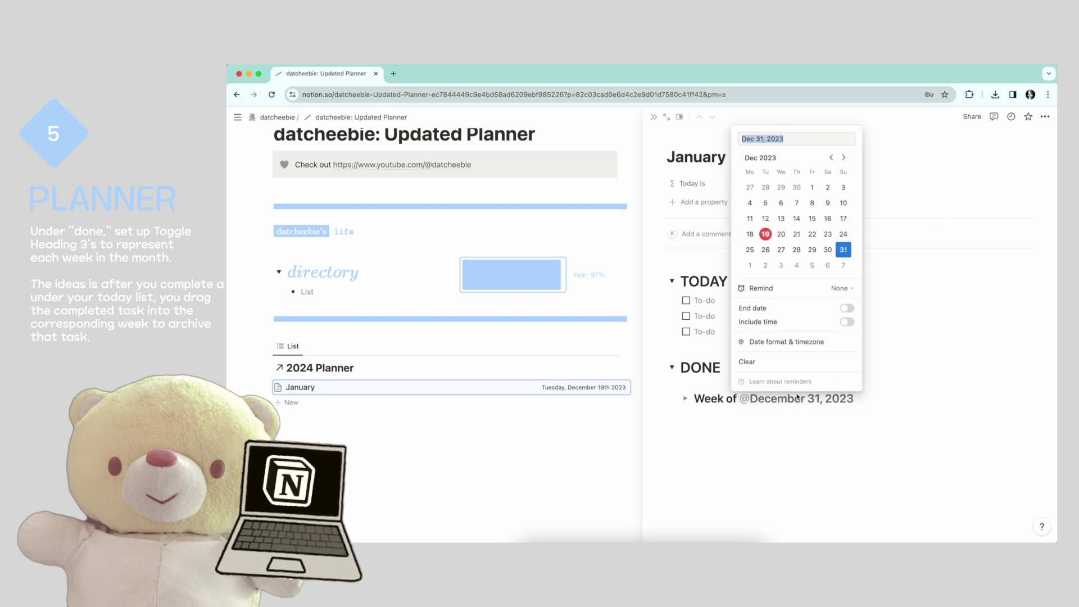
left_click(751, 265)
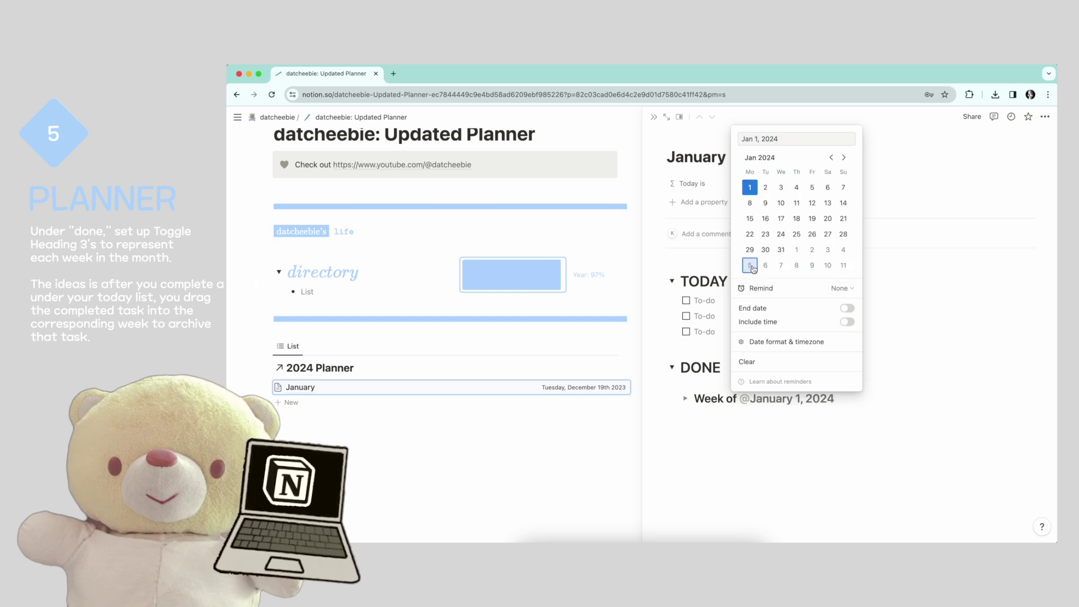
left_click(824, 344)
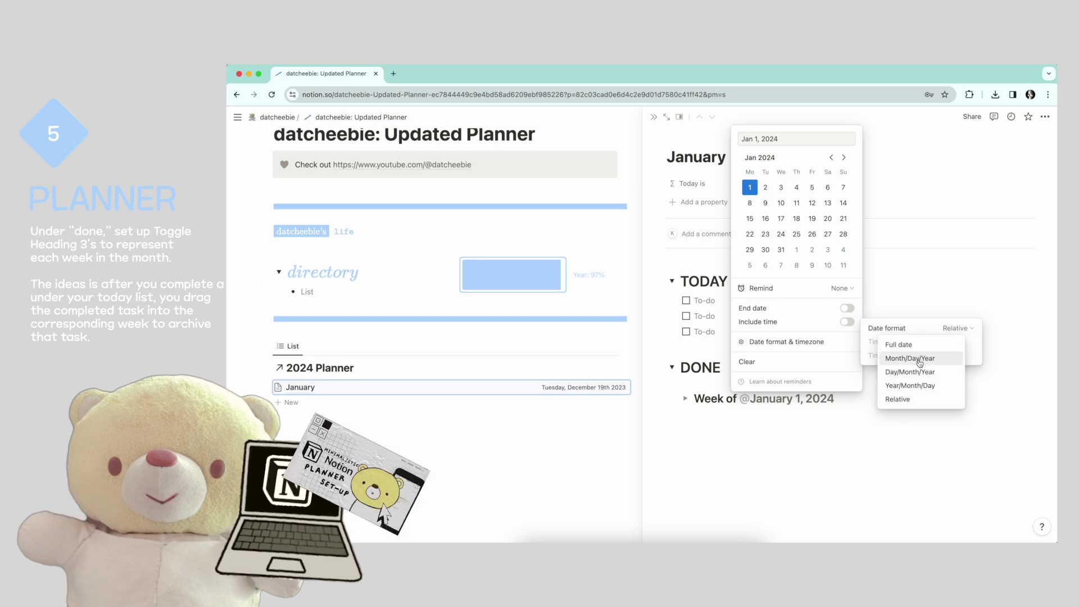
left_click(920, 359)
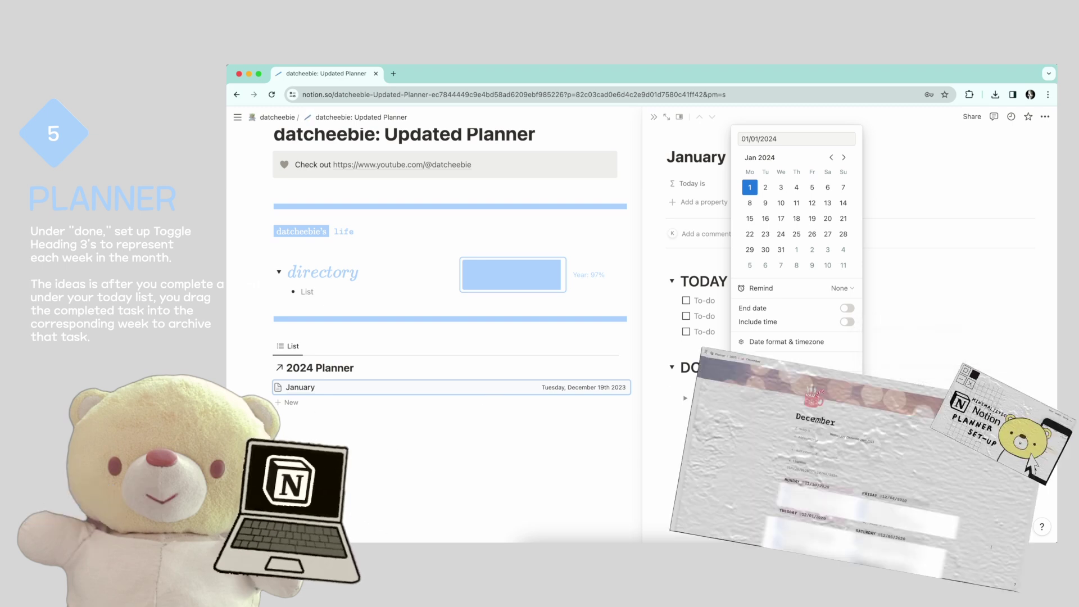
key("Escape")
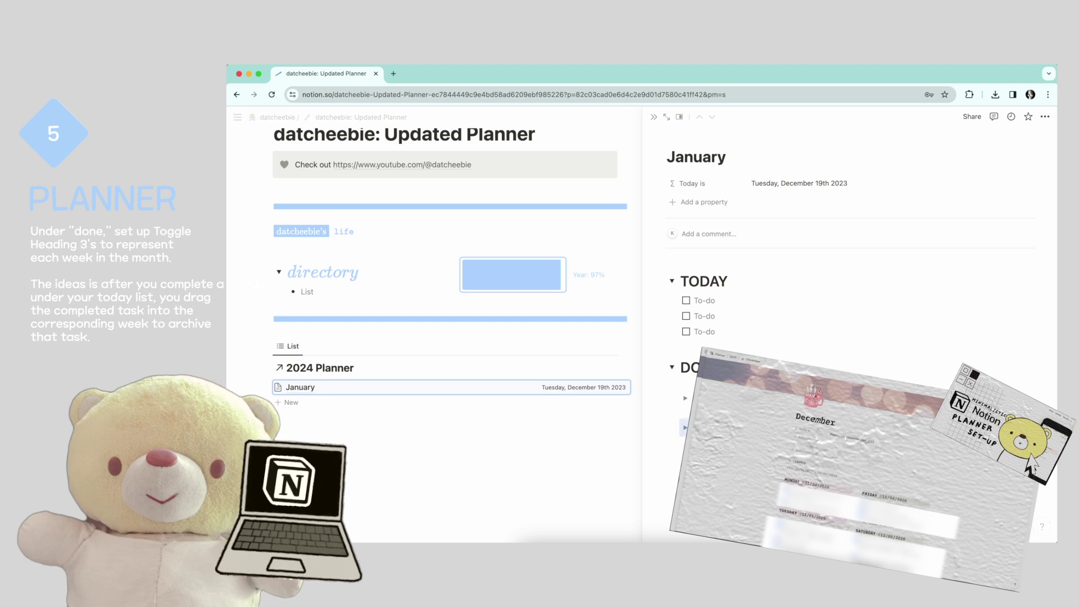
Duplicate the week heading for 01/08/2024, 01/15/2024, 01/22/2024 and 01/29/2024.
key("ctrl+d")
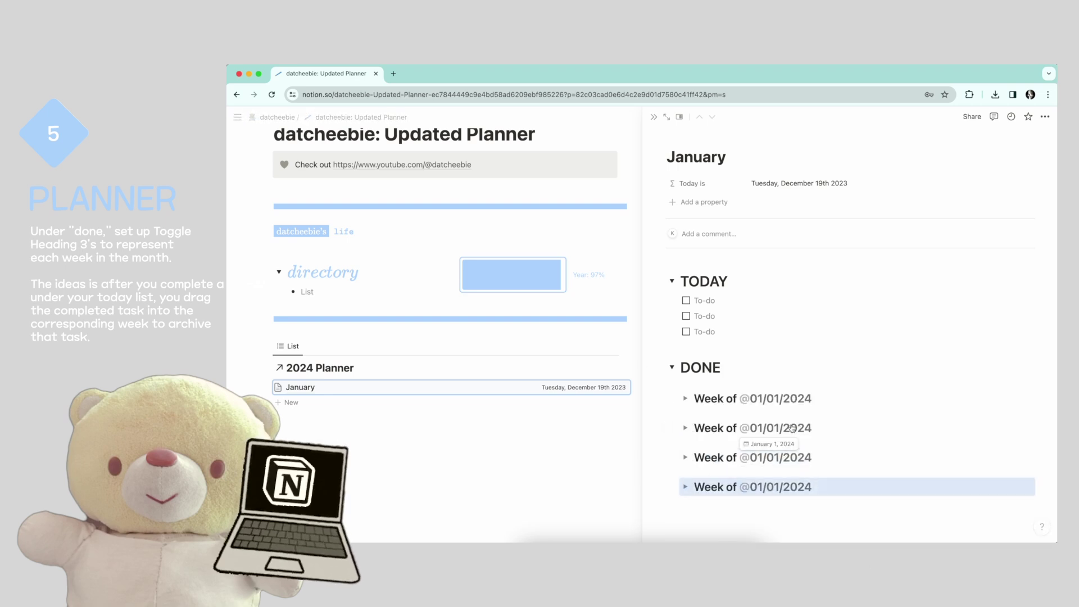
left_click(784, 429)
left_click(730, 234)
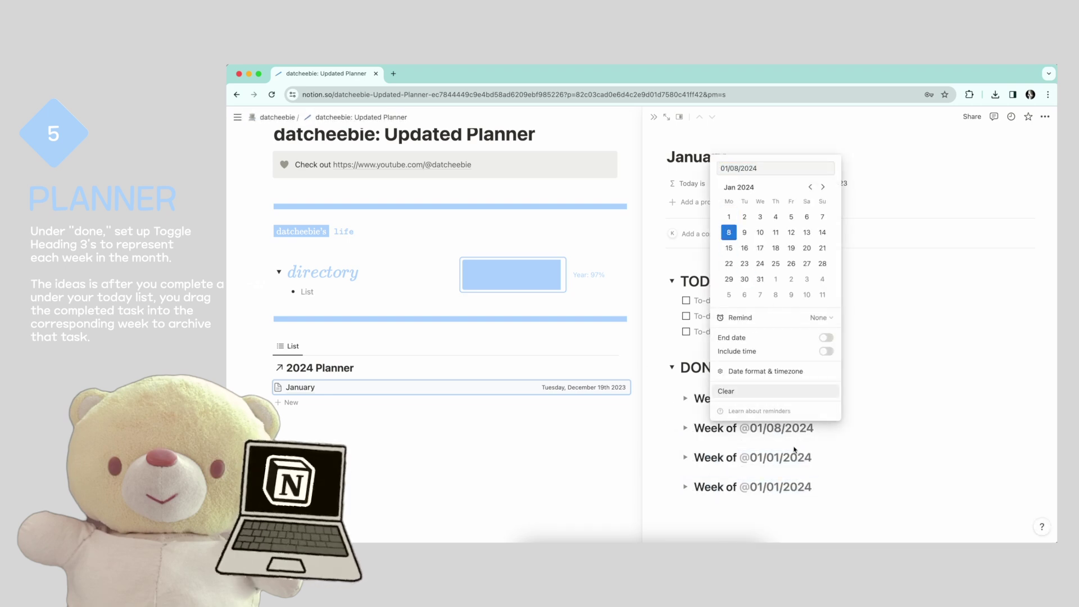
left_click(788, 458)
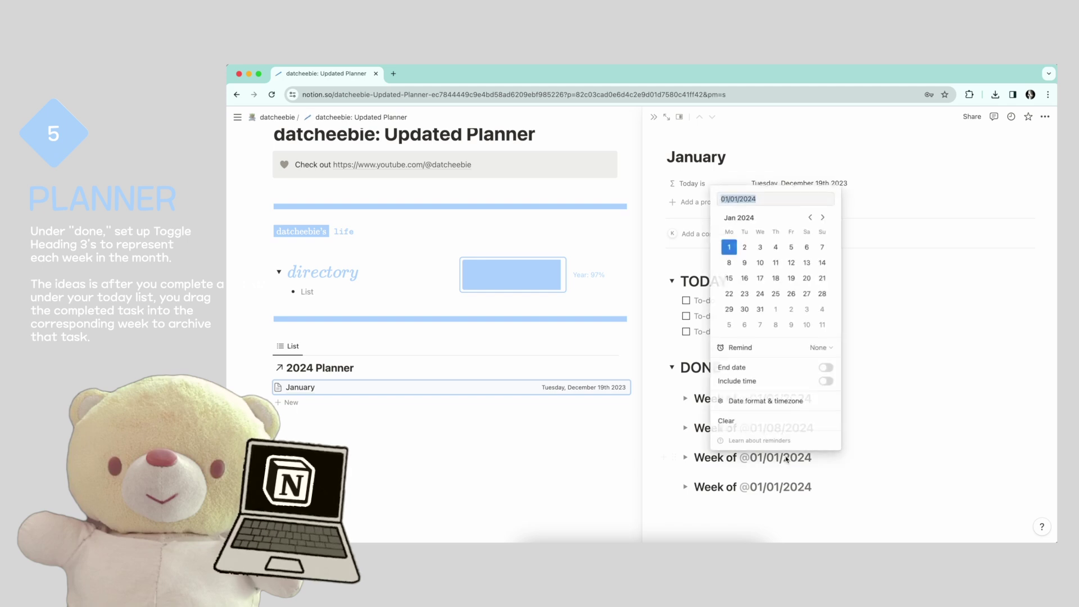
left_click(729, 278)
left_click(776, 488)
left_click(729, 322)
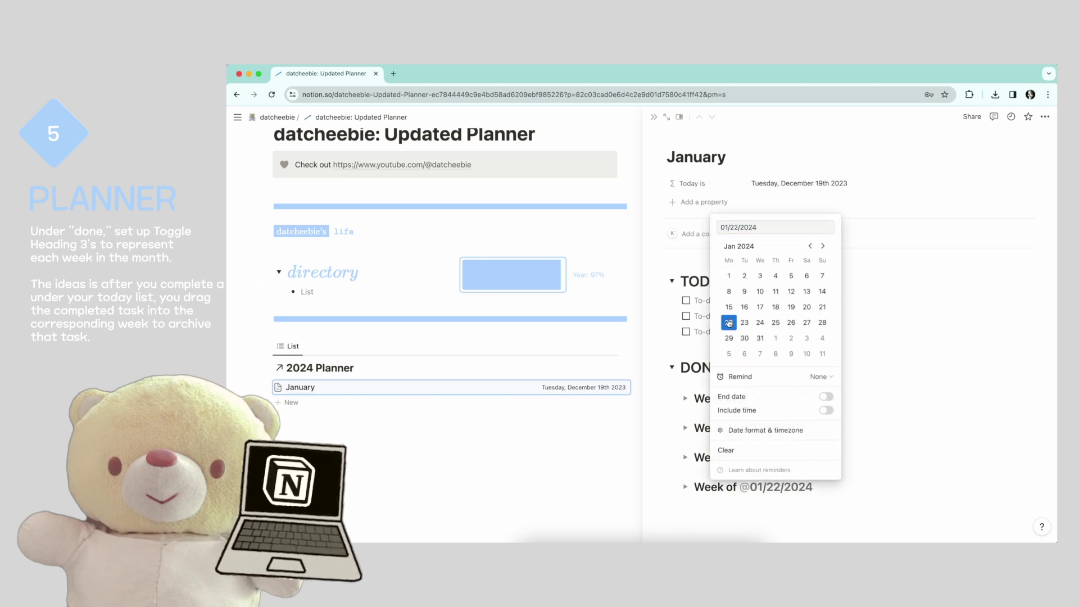
left_click(779, 497)
key("super+d")
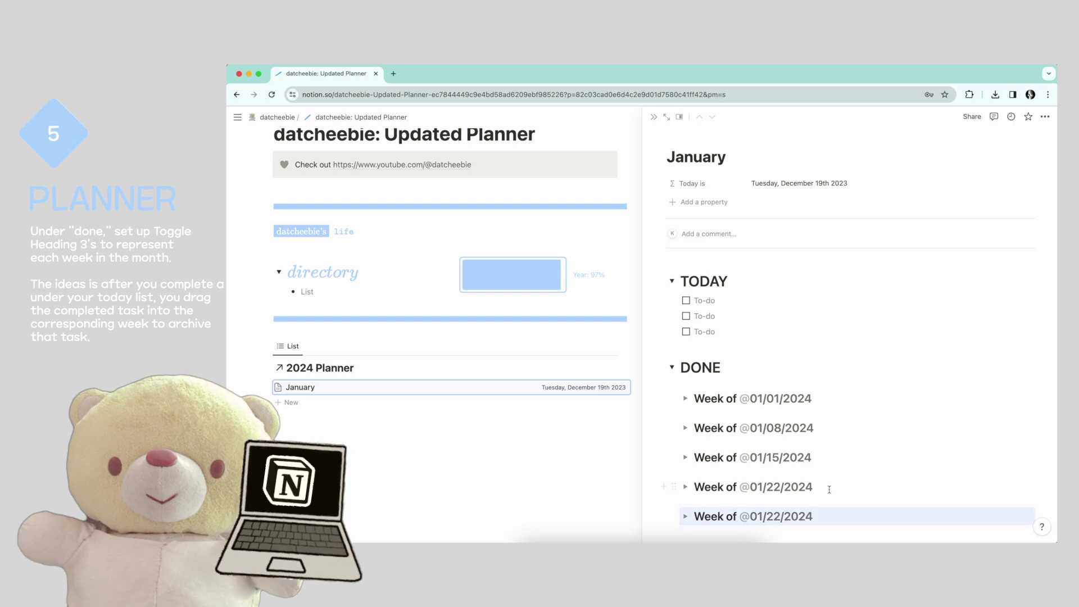
left_click(778, 463)
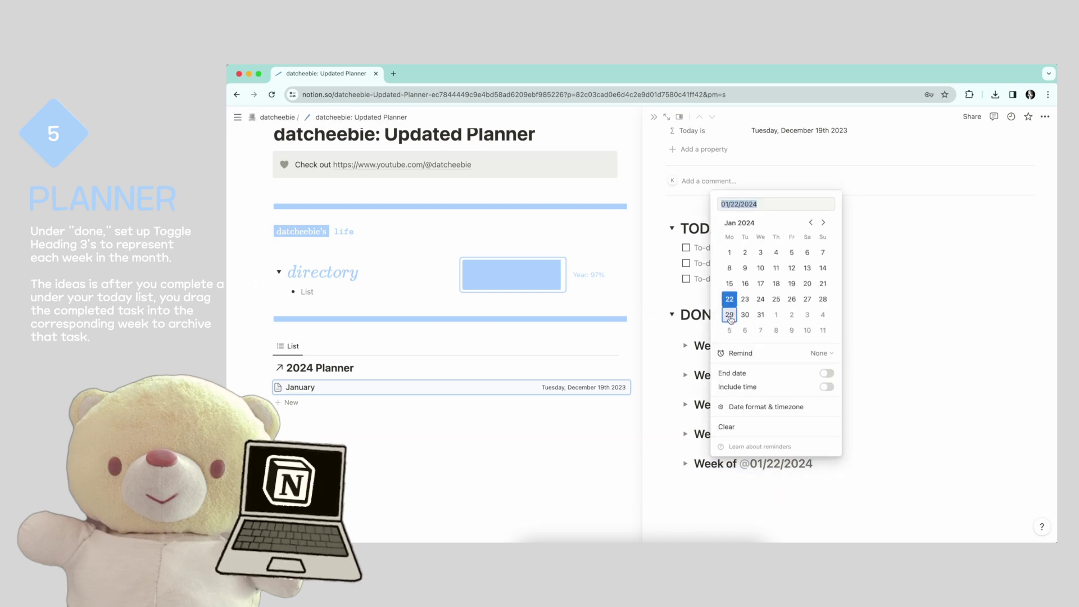
left_click(729, 315)
left_click(773, 509)
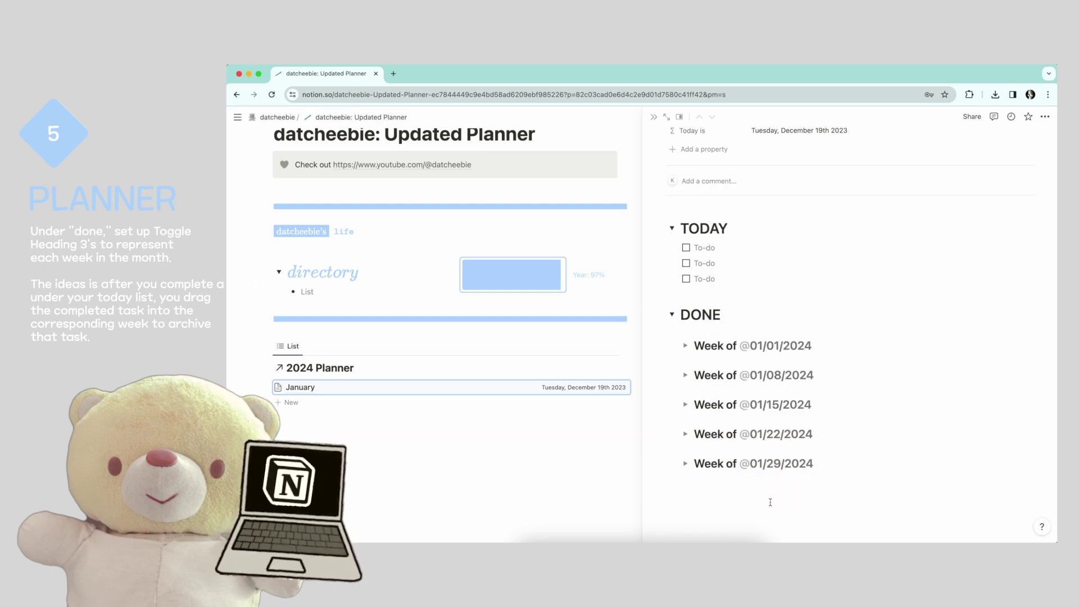
scroll(753, 367, "up", 2)
Enter 'Buy groceries' and 'Do laundry' as to-dos under TODAY.
left_click(706, 289)
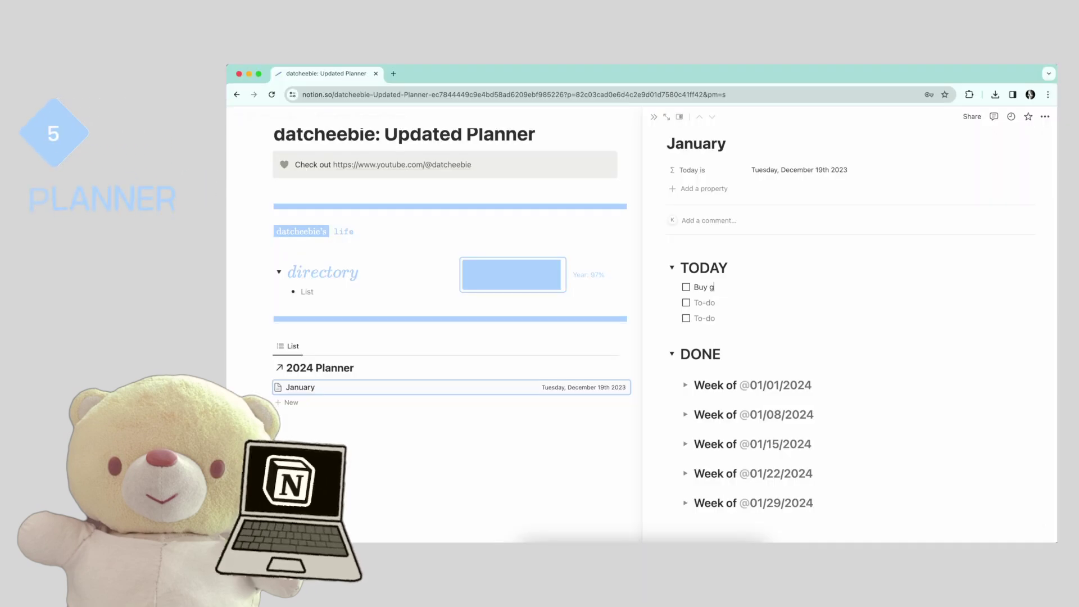
type("s")
left_click(703, 303)
type("Do laundry")
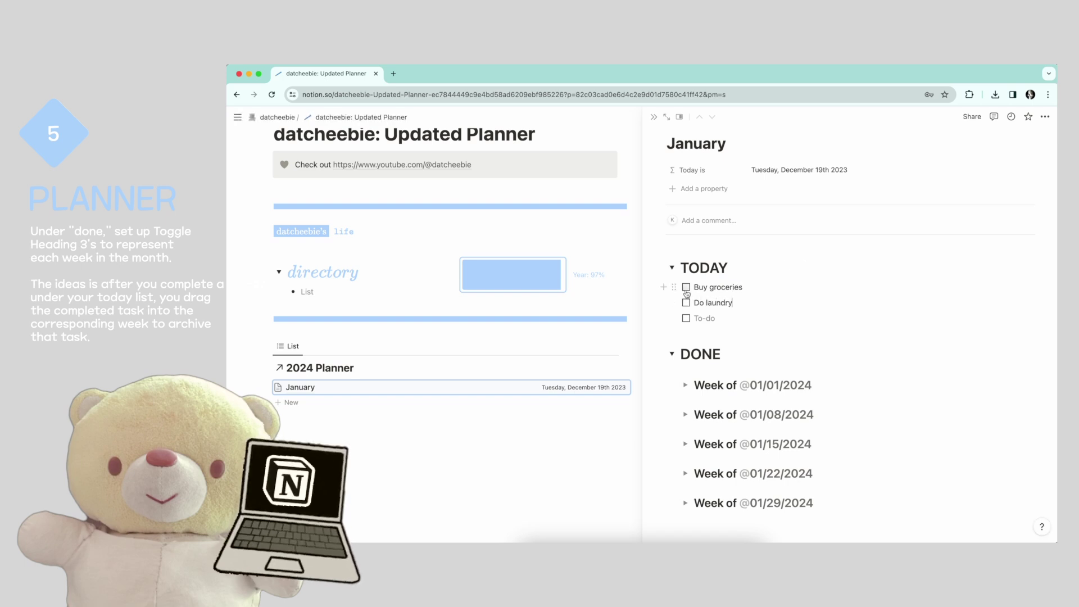
Move Buy groceries into Week of 01/01/2024 and Do laundry into Week of 01/08/2024, then collapse DONE.
left_click_drag(674, 287, 701, 384)
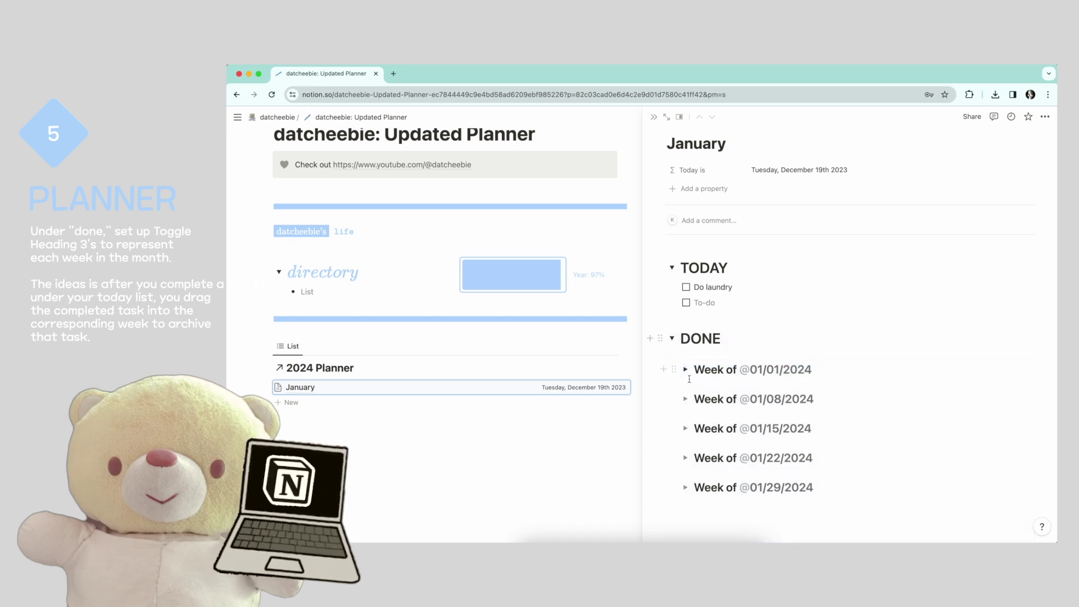
left_click(685, 372)
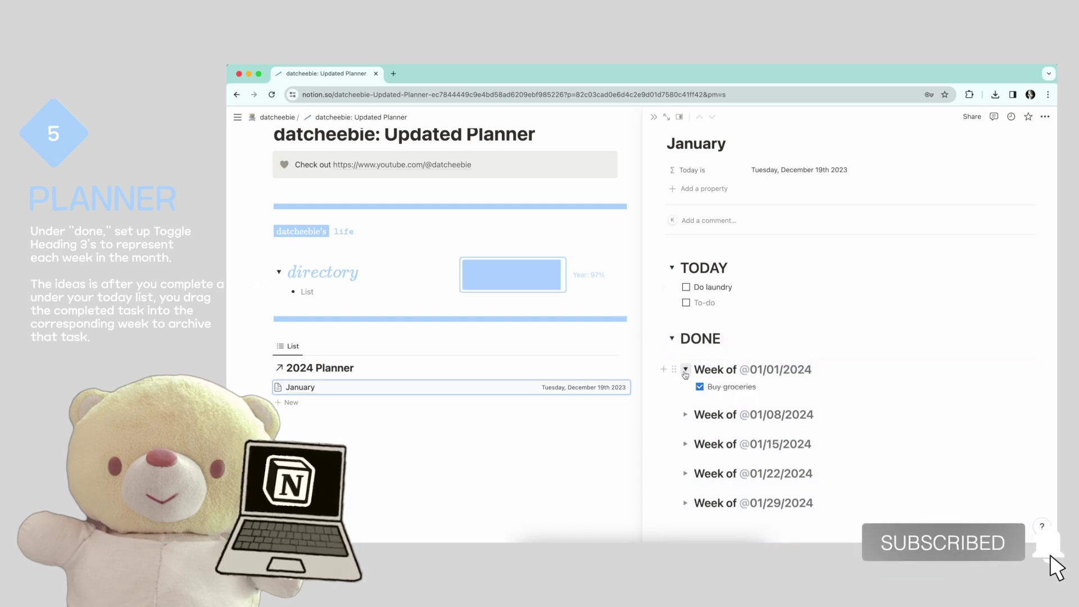
left_click(685, 371)
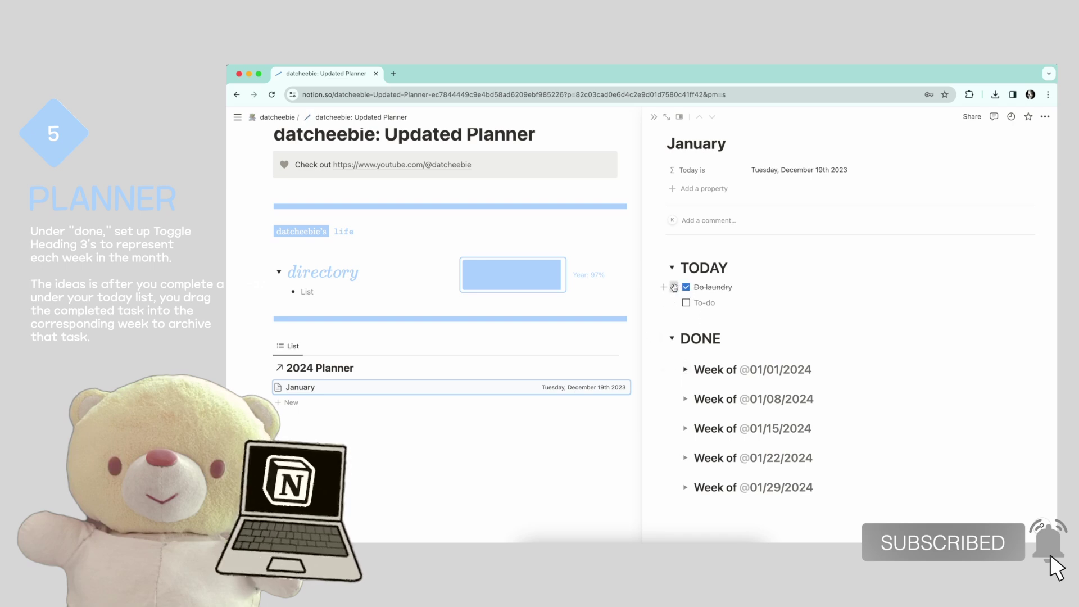
left_click_drag(675, 288, 692, 398)
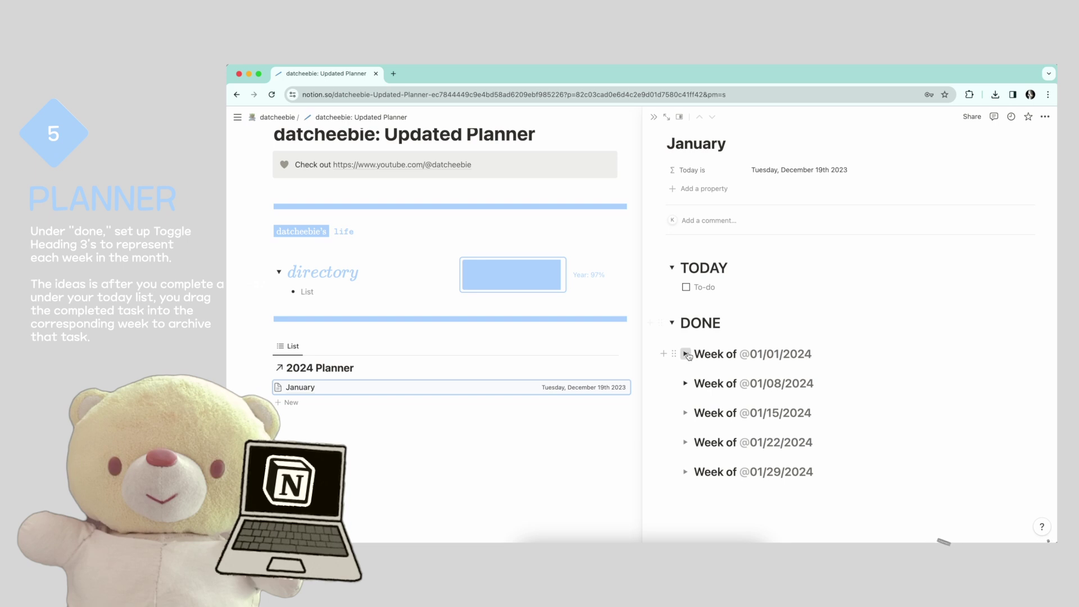
left_click(686, 355)
left_click(686, 399)
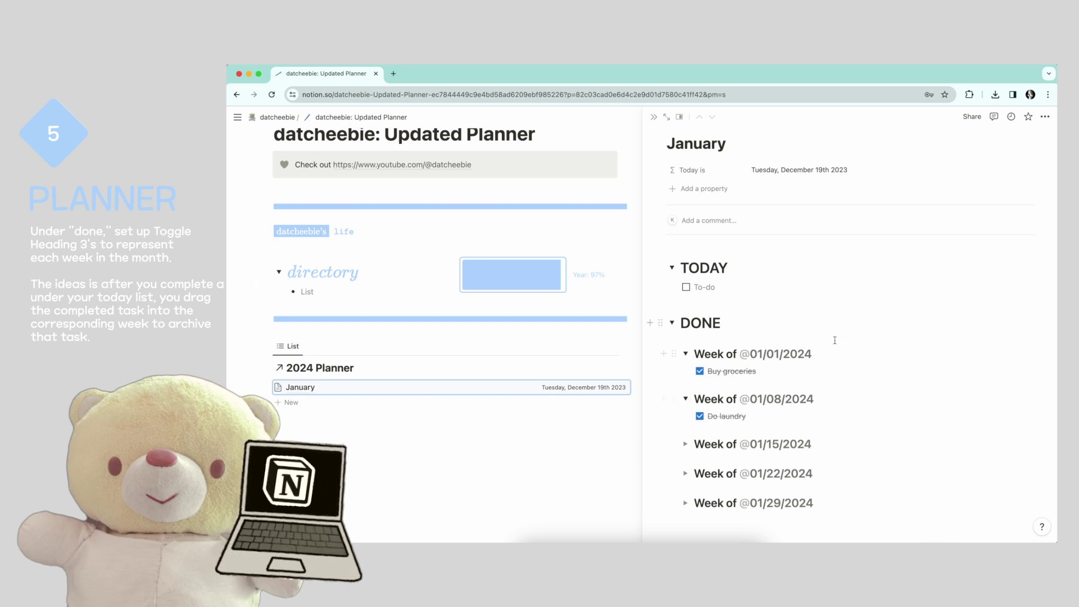
left_click(673, 324)
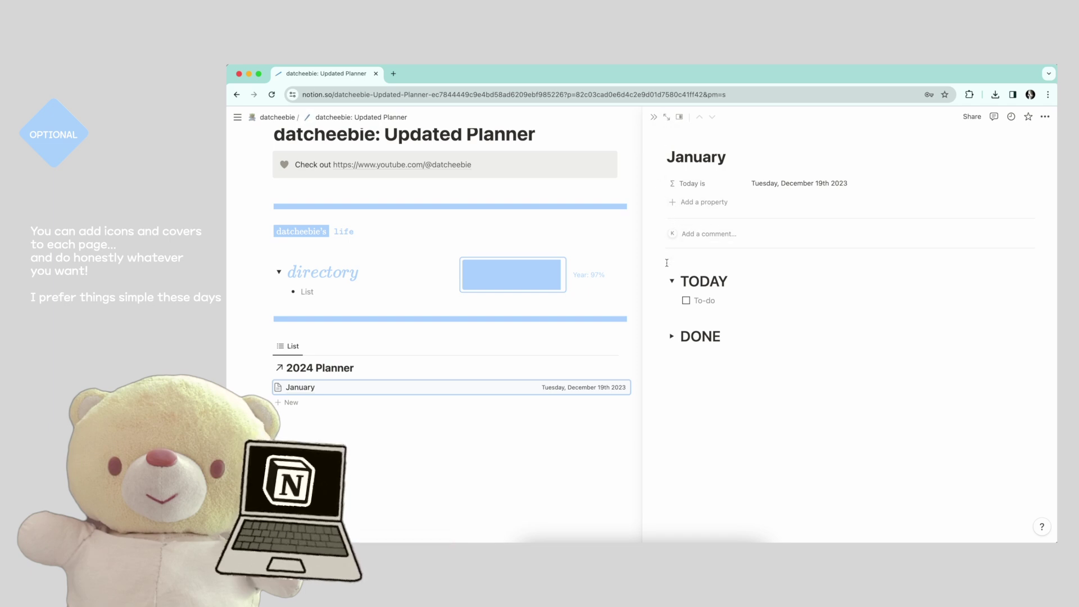
Collapse TODAY and give the January page a snowflake icon from the Icons set.
left_click(673, 281)
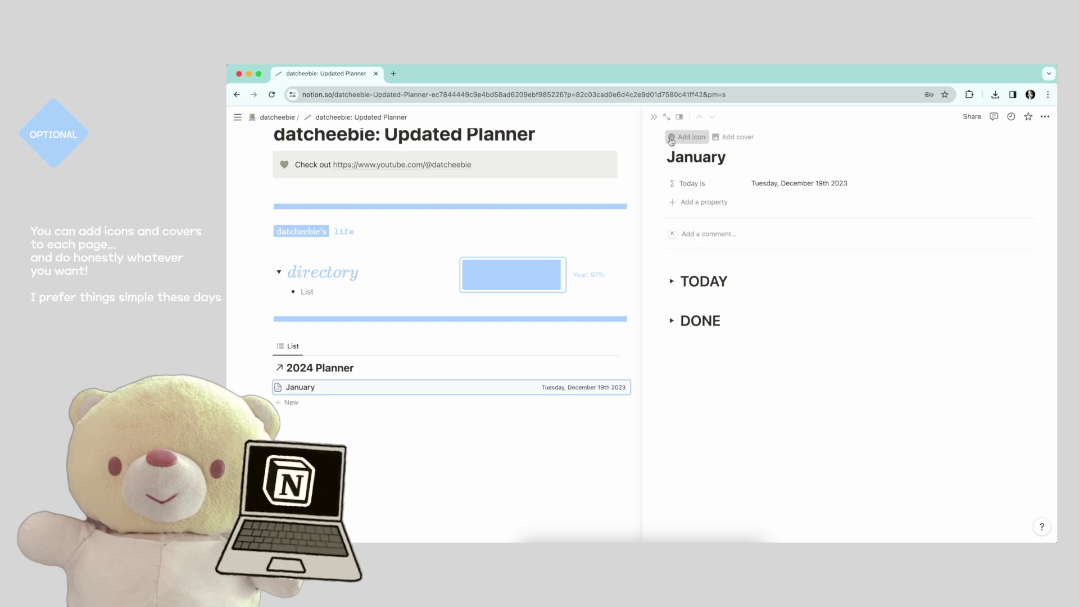
left_click(680, 137)
left_click(674, 155)
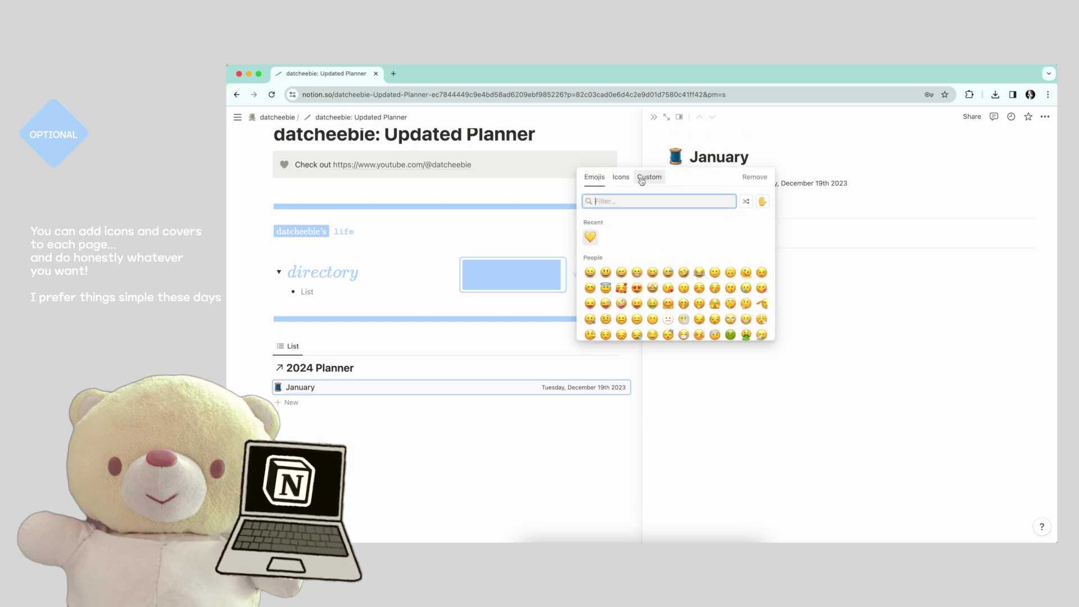
left_click(622, 177)
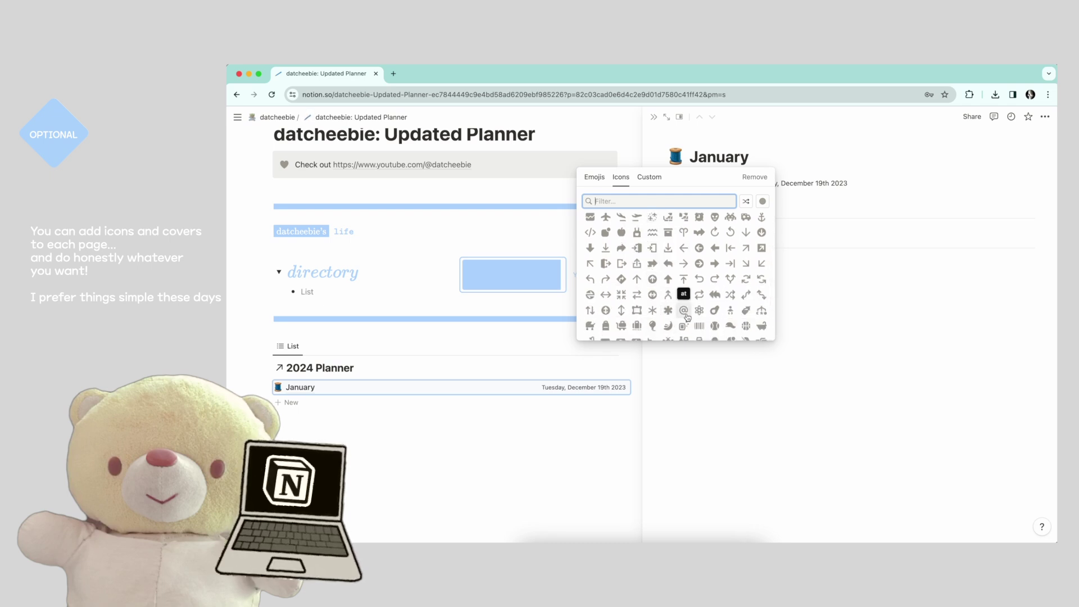
scroll(686, 315, "down", 1)
type("snow")
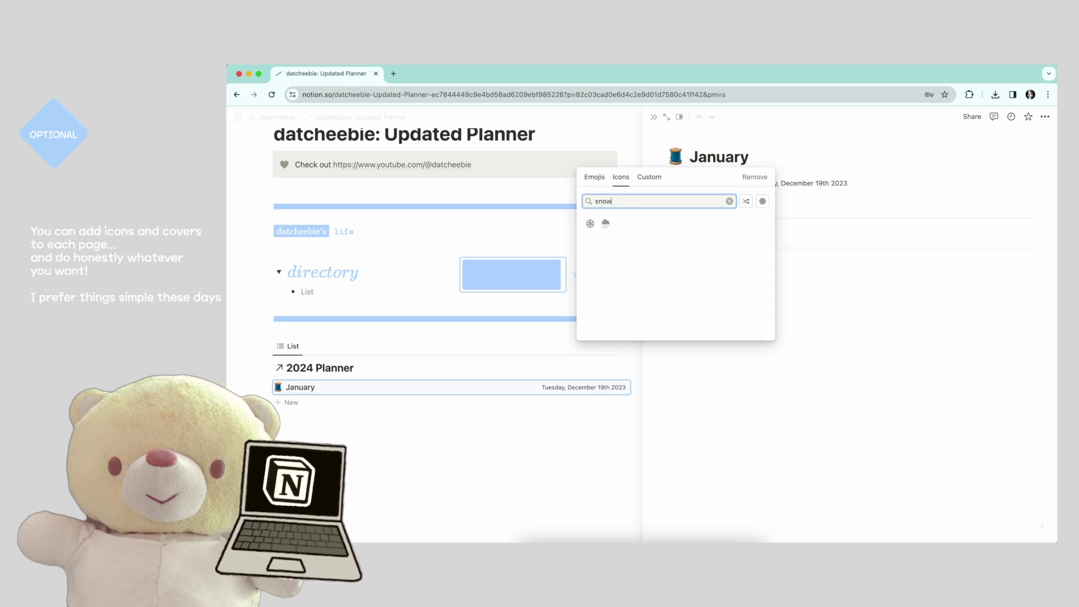
left_click(589, 219)
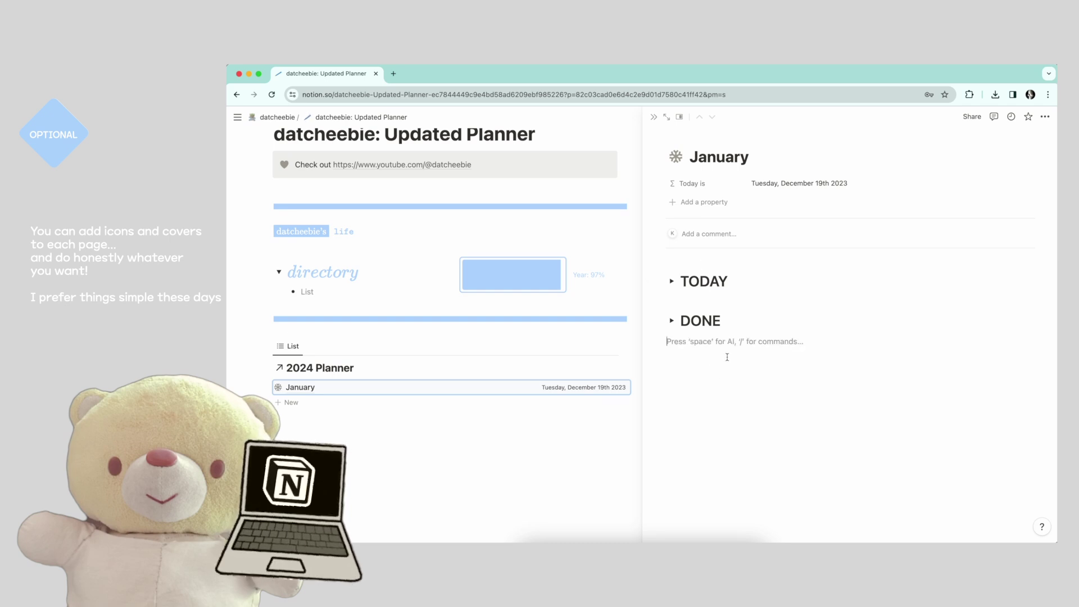
Add an empty line below DONE and close the January page preview.
key("Return")
type("/")
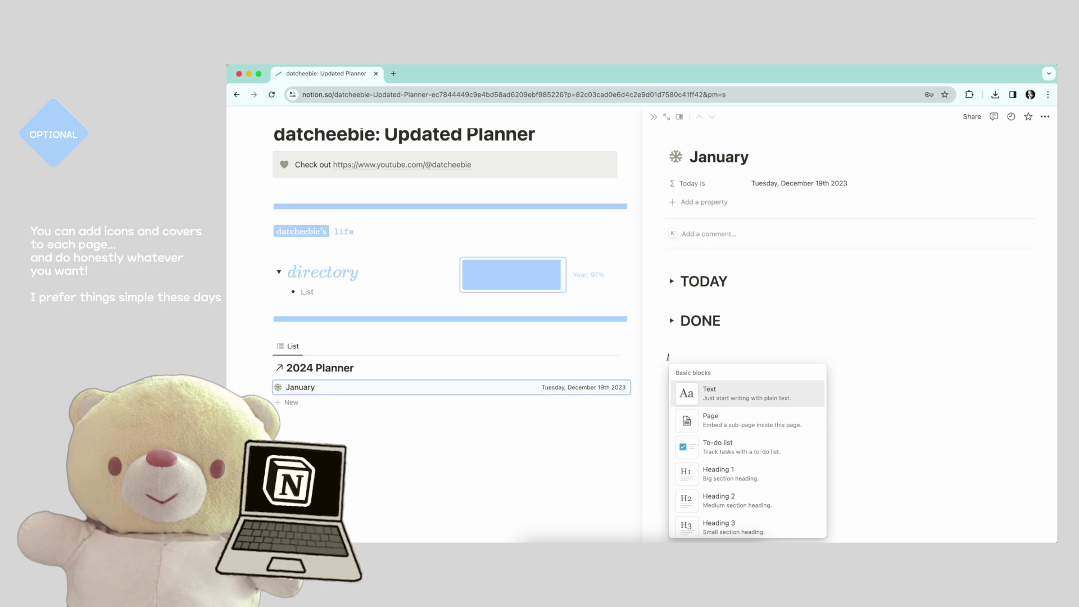
key("BackSpace")
key("BackSpace")
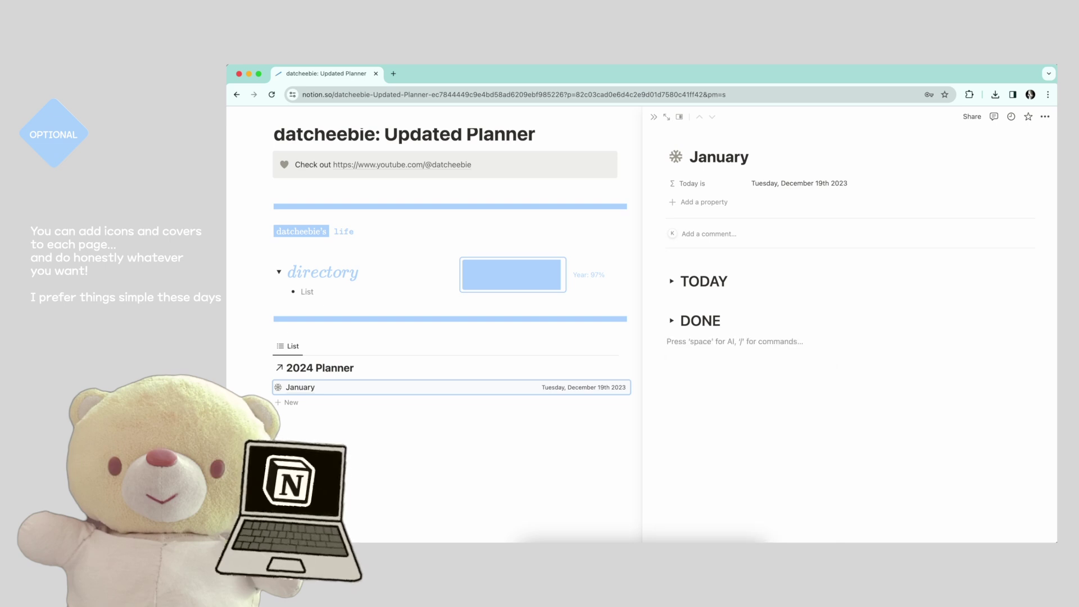
left_click(532, 436)
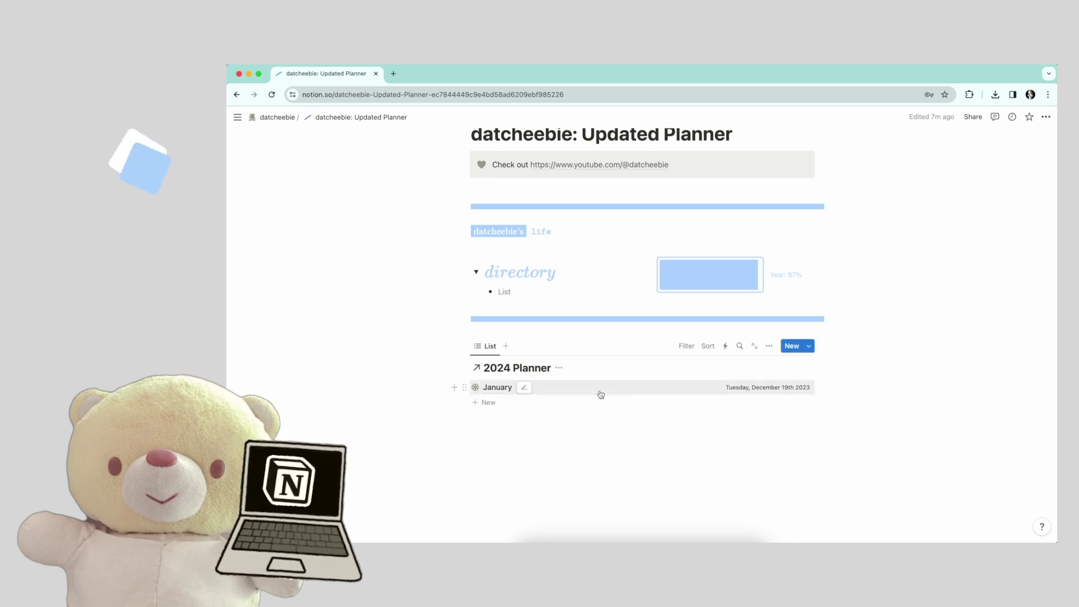
Duplicate the January page, rename the copy 'February' and give it a heart icon.
left_click(465, 388)
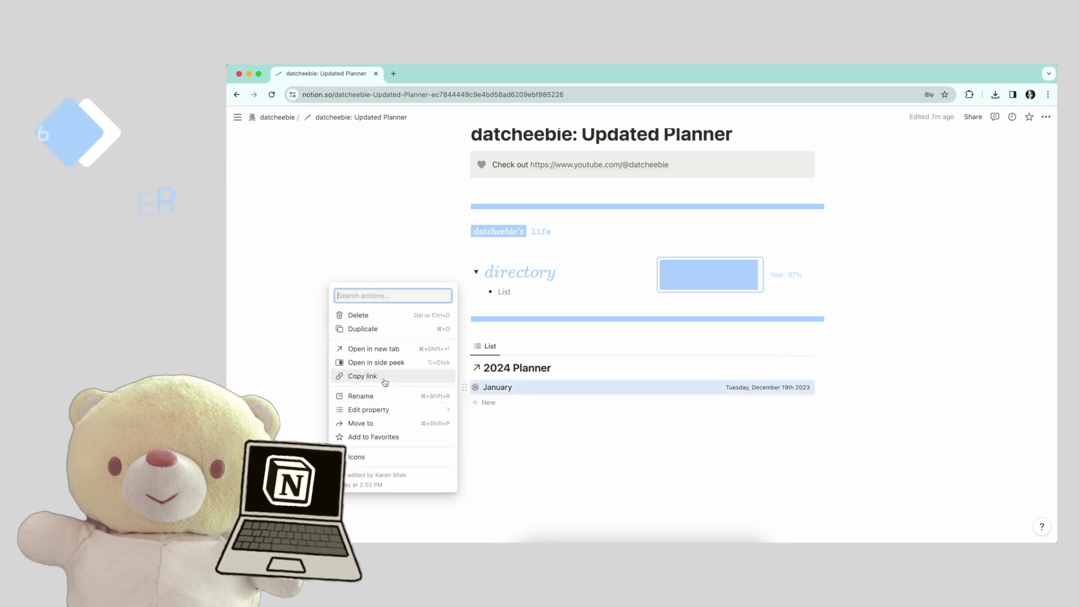
left_click(360, 329)
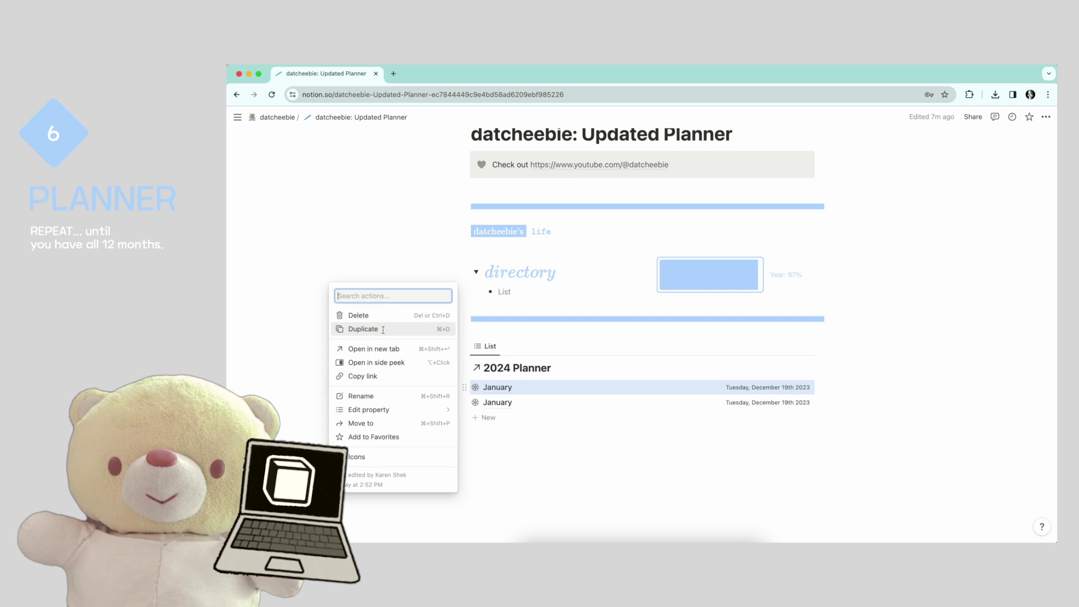
left_click(498, 403)
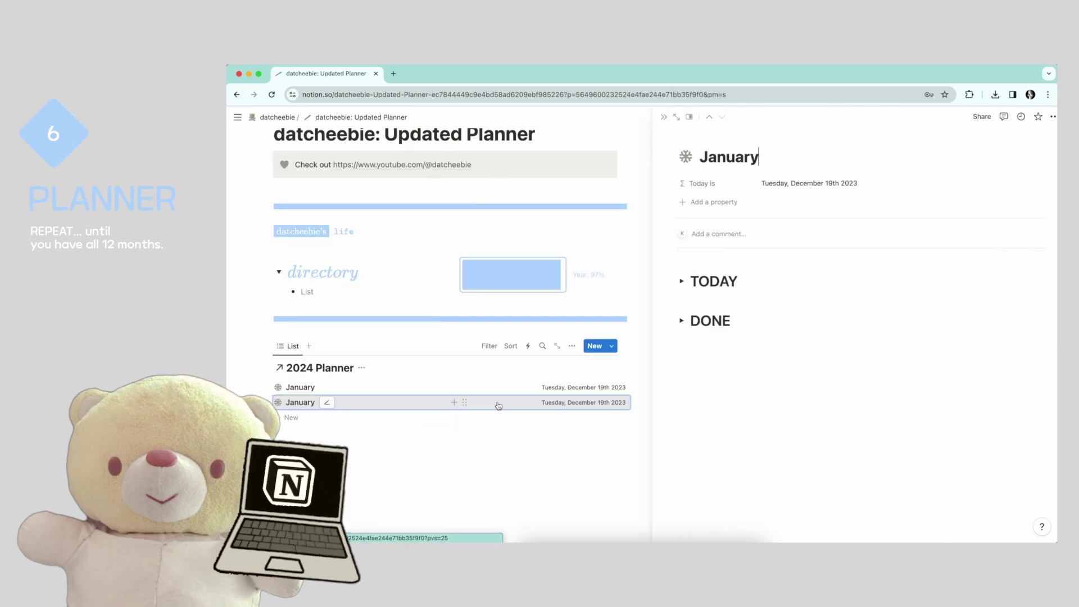
double_click(757, 157)
type("February")
left_click(676, 157)
left_click(618, 225)
Expand TODAY and DONE and change the third week's date to February 19, 2024.
left_click(672, 282)
left_click(672, 335)
scroll(789, 360, "down", 1)
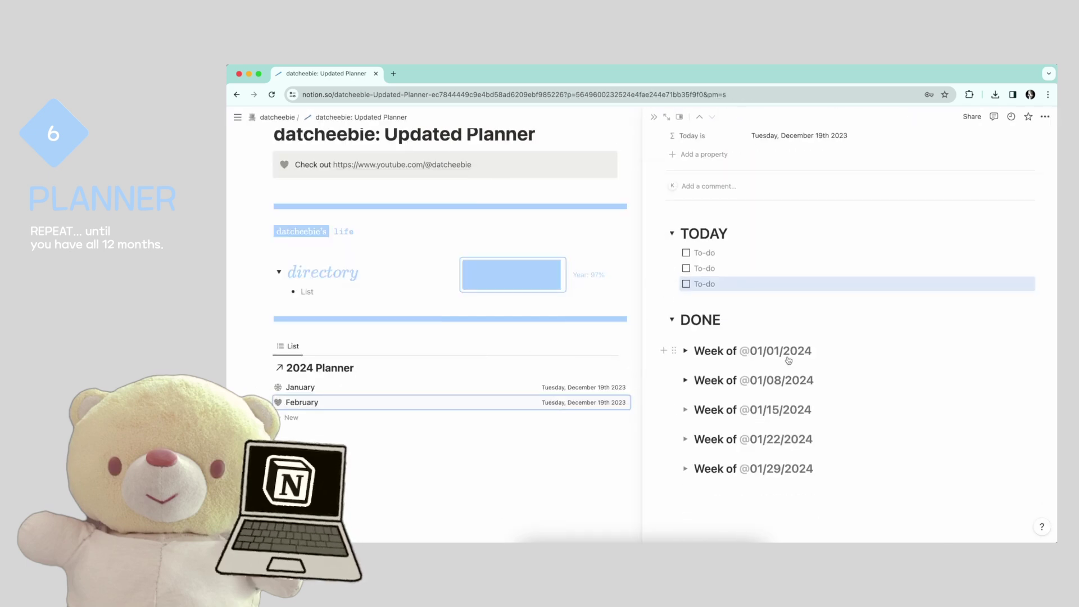
left_click(788, 360)
key("Escape")
left_click(776, 409)
left_click(728, 245)
left_click(822, 169)
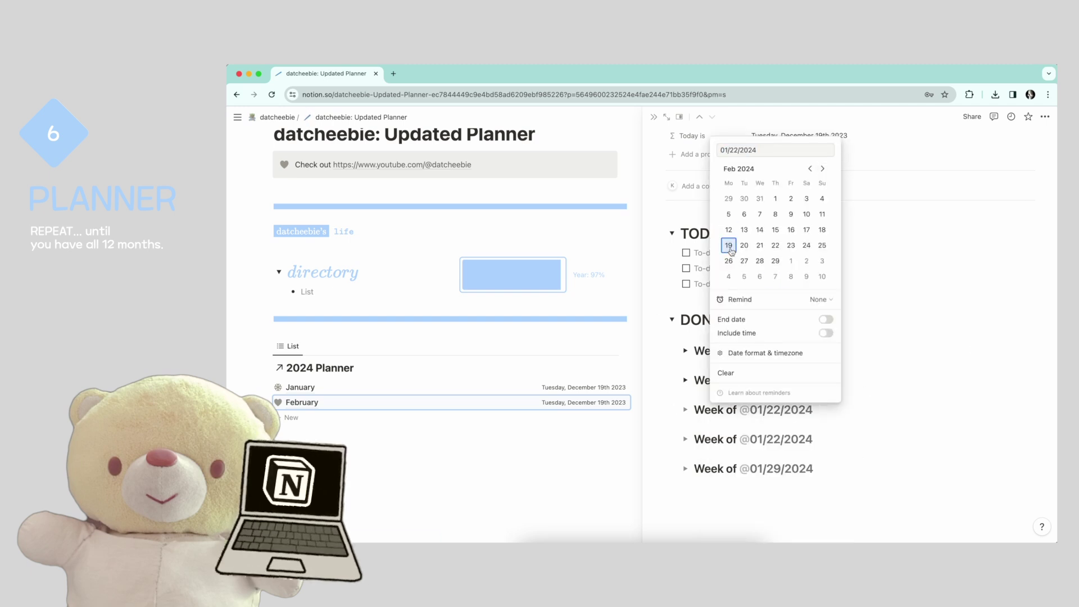
left_click(728, 245)
key("Escape")
type("/")
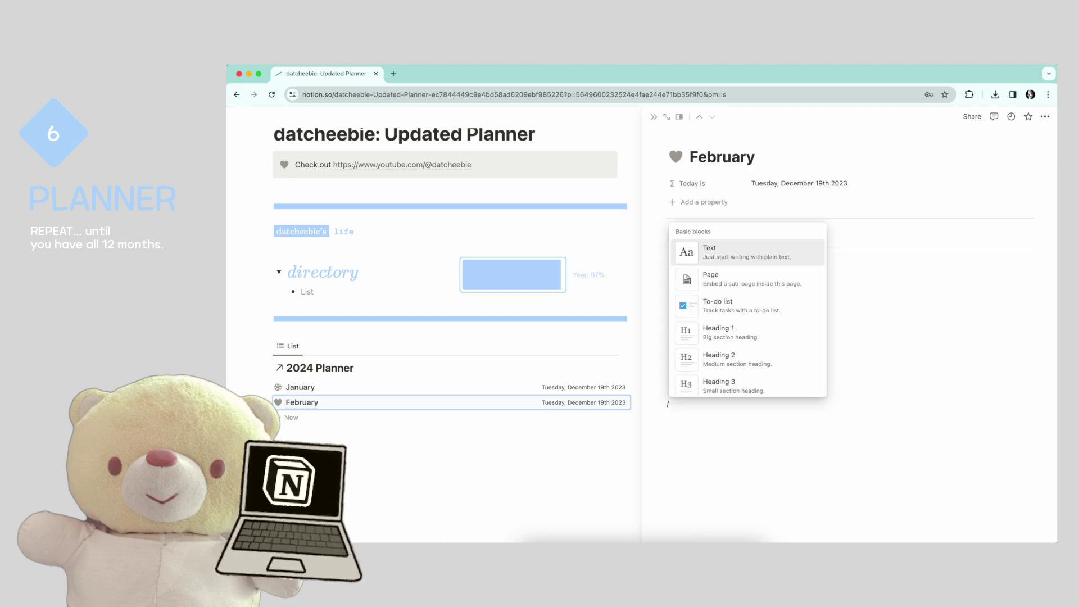
key("BackSpace")
type("@Jan")
key("Down")
key("Down")
key("Down")
key("Return")
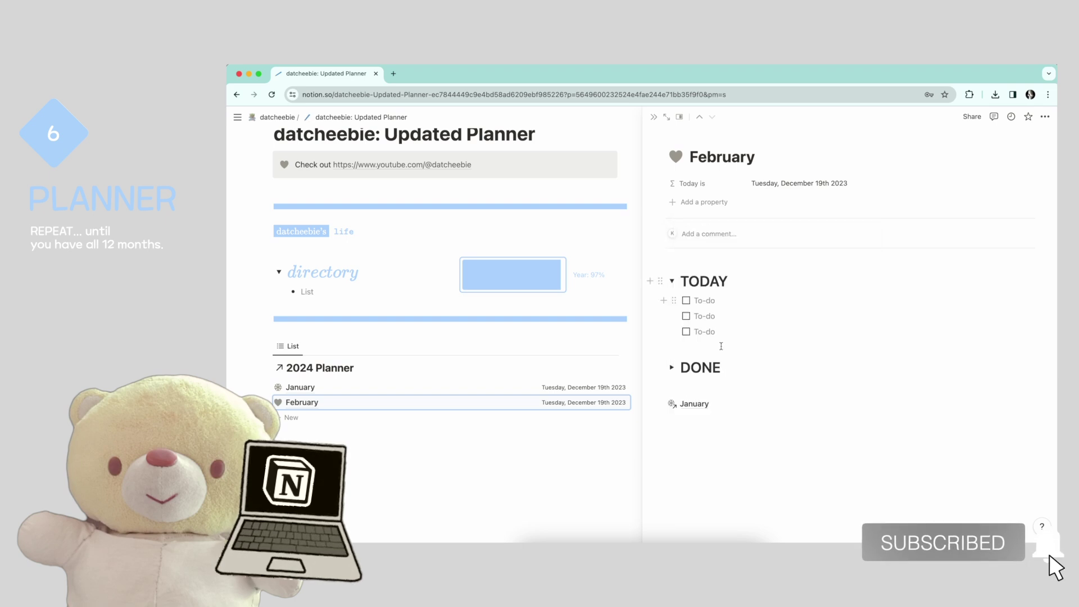
Add a breadcrumb block above TODAY on the February page and close its side panel.
left_click(721, 387)
type("/breadcrumb")
key("Return")
left_click_drag(660, 385, 660, 264)
left_click(715, 433)
left_click(672, 383)
left_click(672, 383)
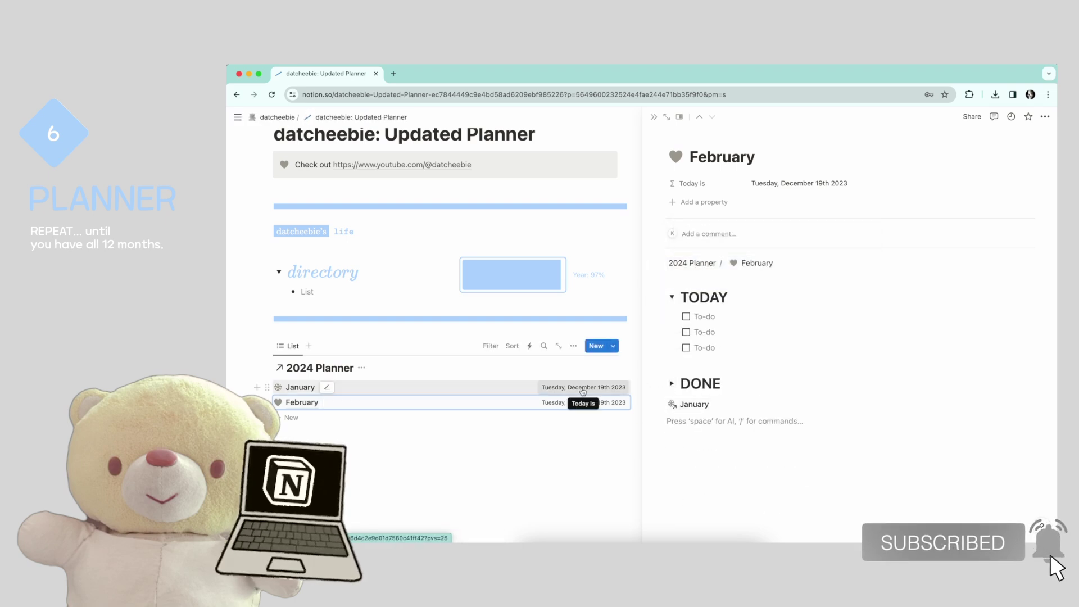
key("Escape")
Duplicate February, rename the copy 'March' and select its leftover February text.
key("ctrl+d")
left_click(525, 418)
type("March")
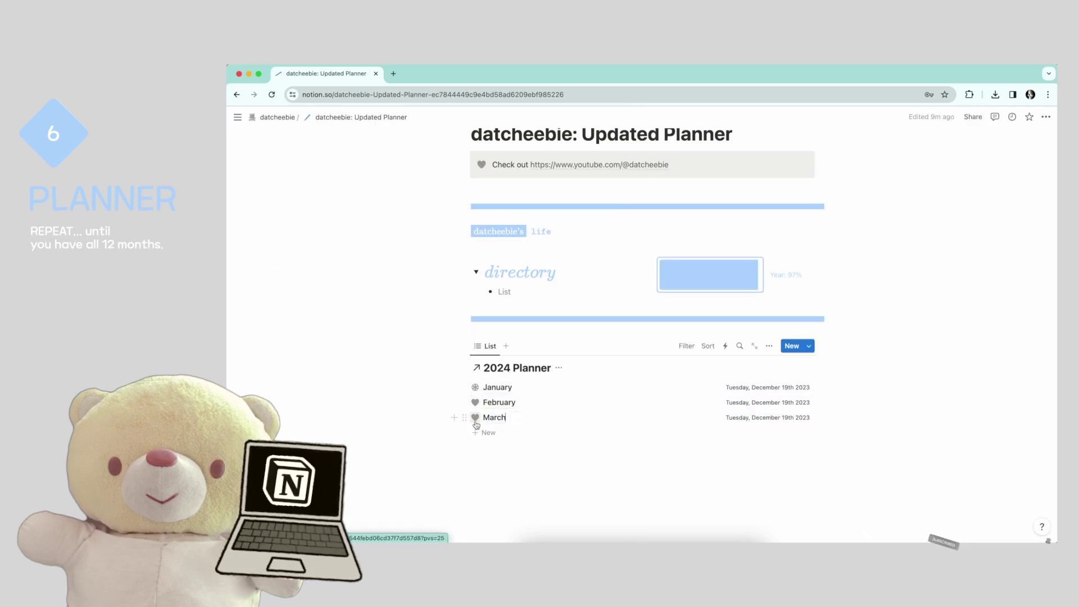
left_click(476, 425)
left_click_drag(667, 358, 693, 357)
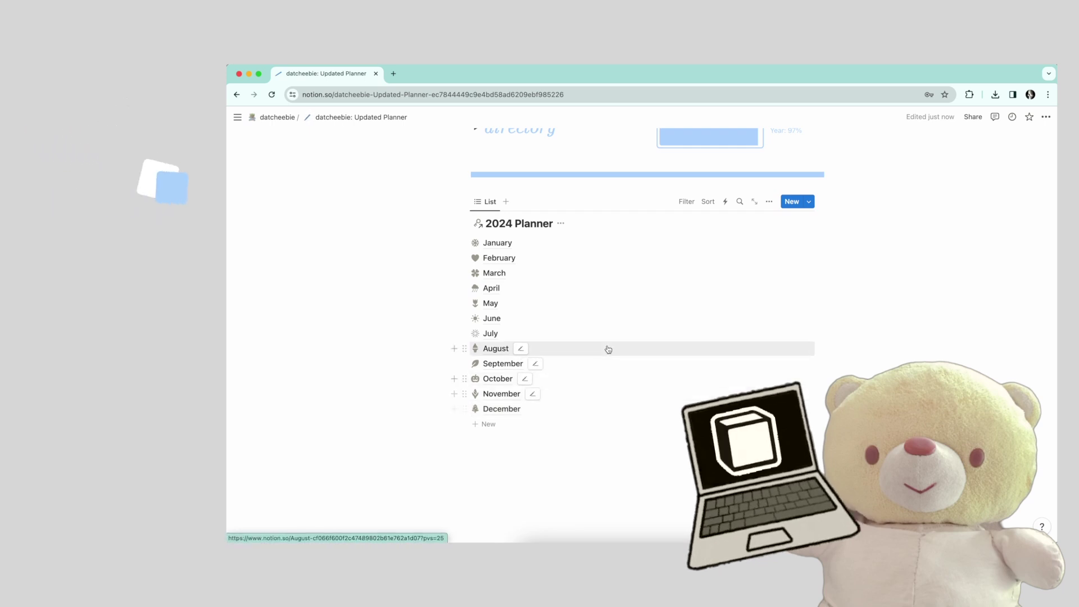
scroll(607, 347, "up", 2)
Expand the directory, visit the Groceries page, return to the planner, then open Plant Tracker.
scroll(607, 346, "up", 4)
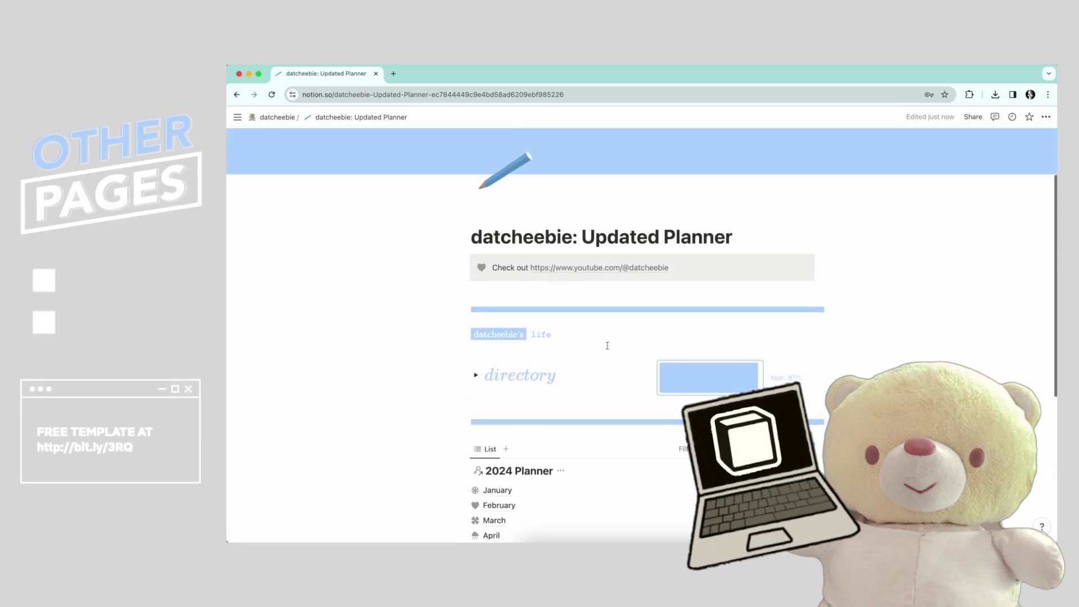
scroll(607, 346, "up", 1)
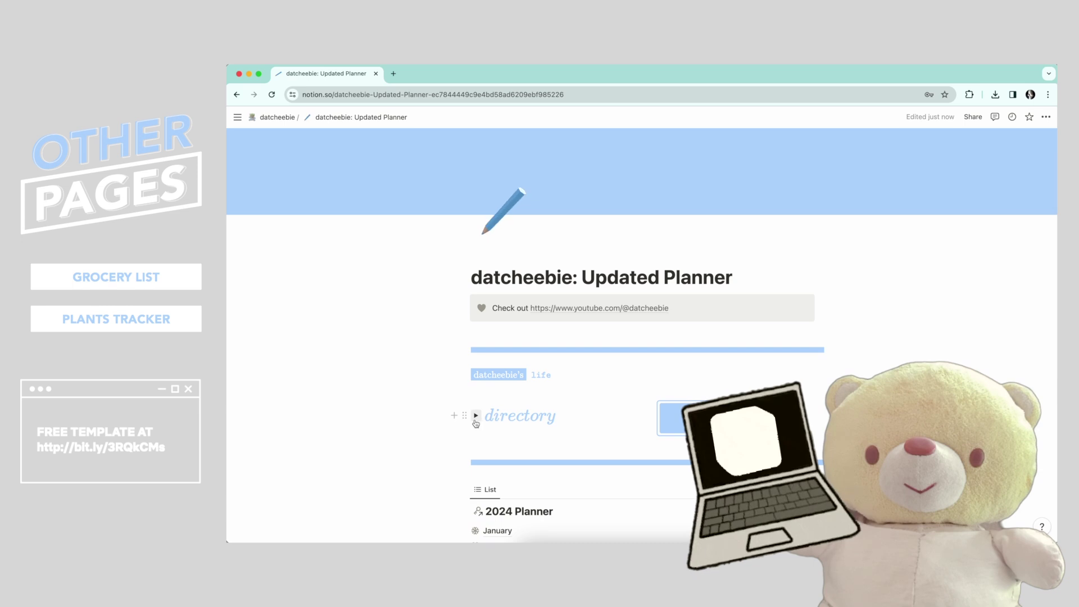
left_click(477, 416)
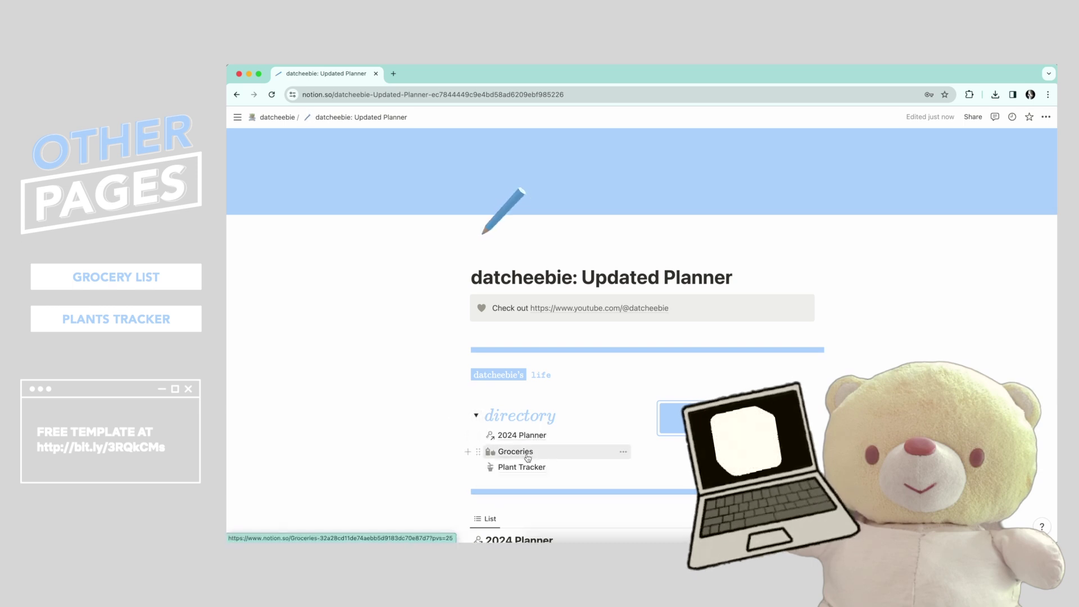
mouse_move(528, 457)
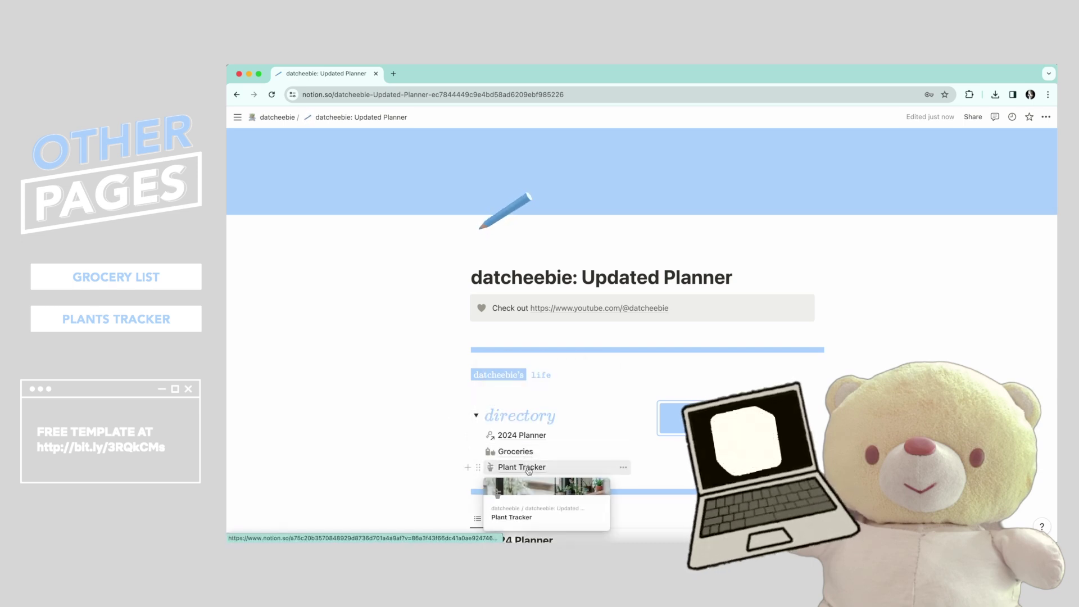
left_click(517, 455)
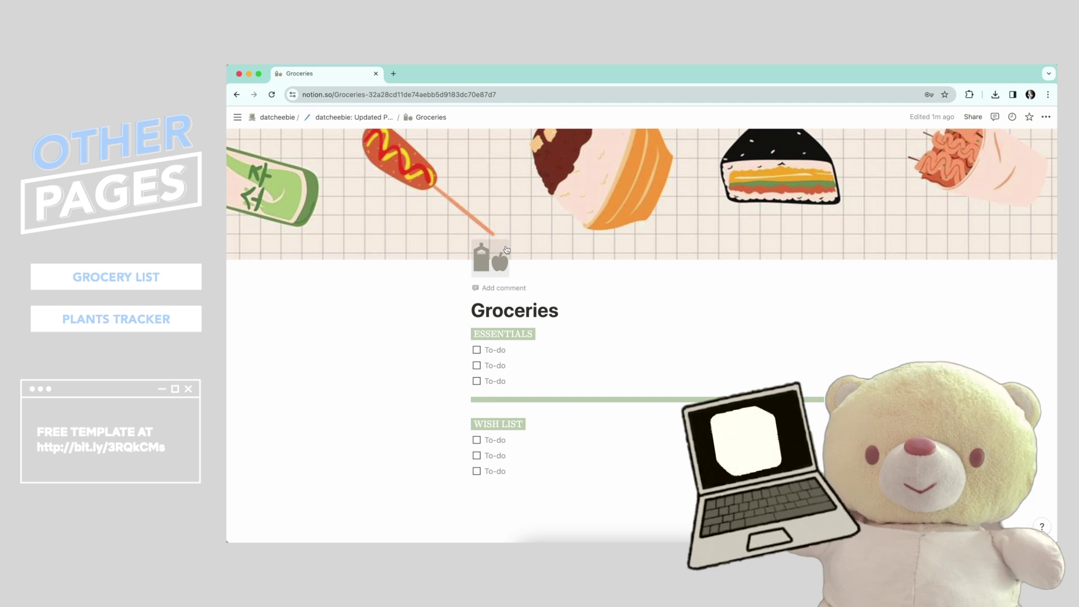
left_click(348, 117)
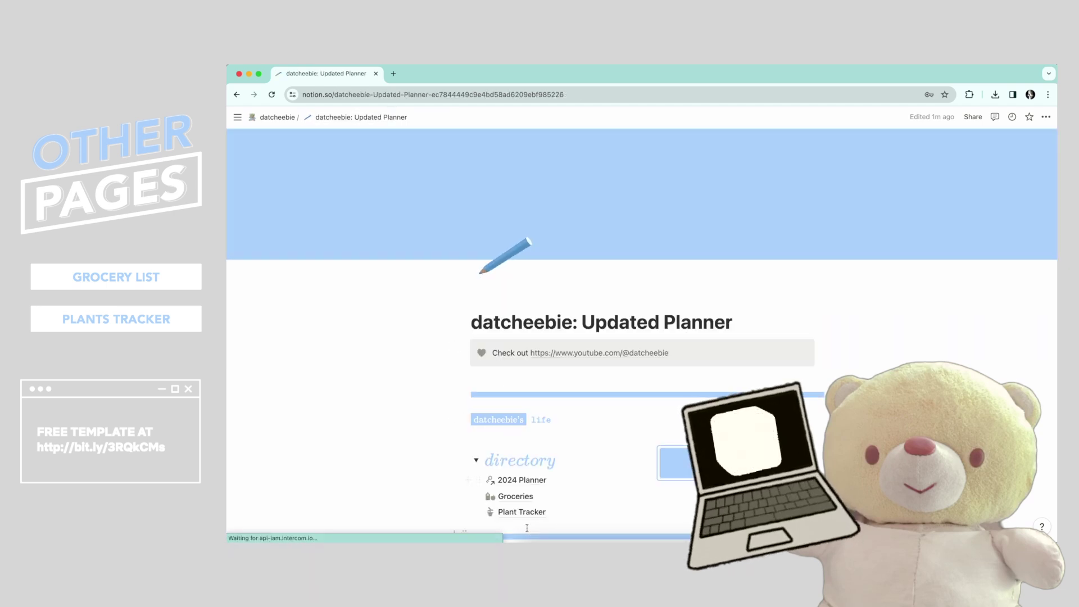
left_click(523, 512)
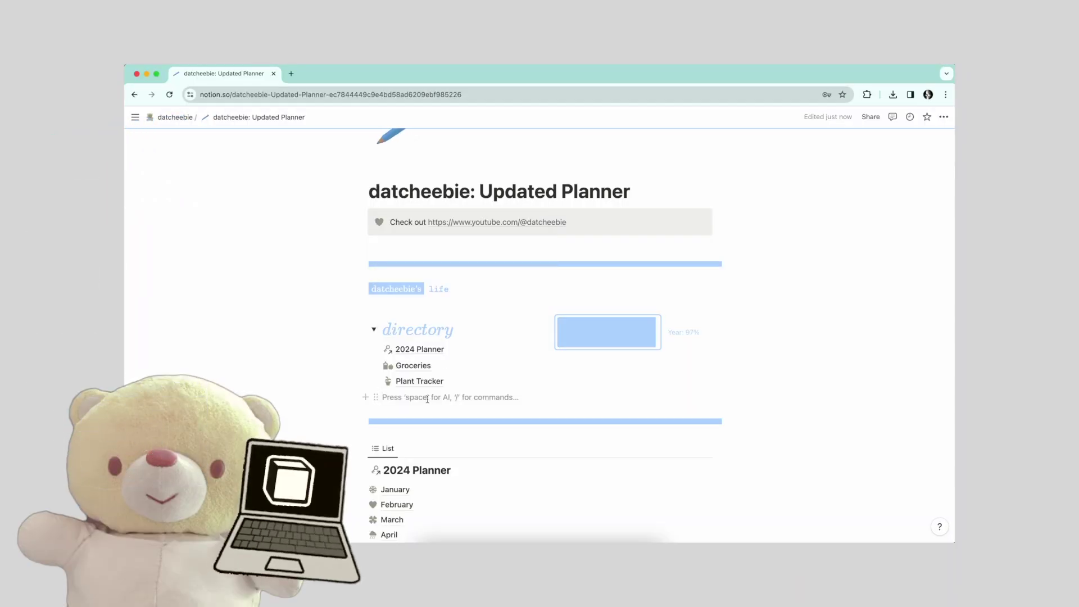
Create a new untitled sub-page with /page under the directory and open its template gallery.
type("/page")
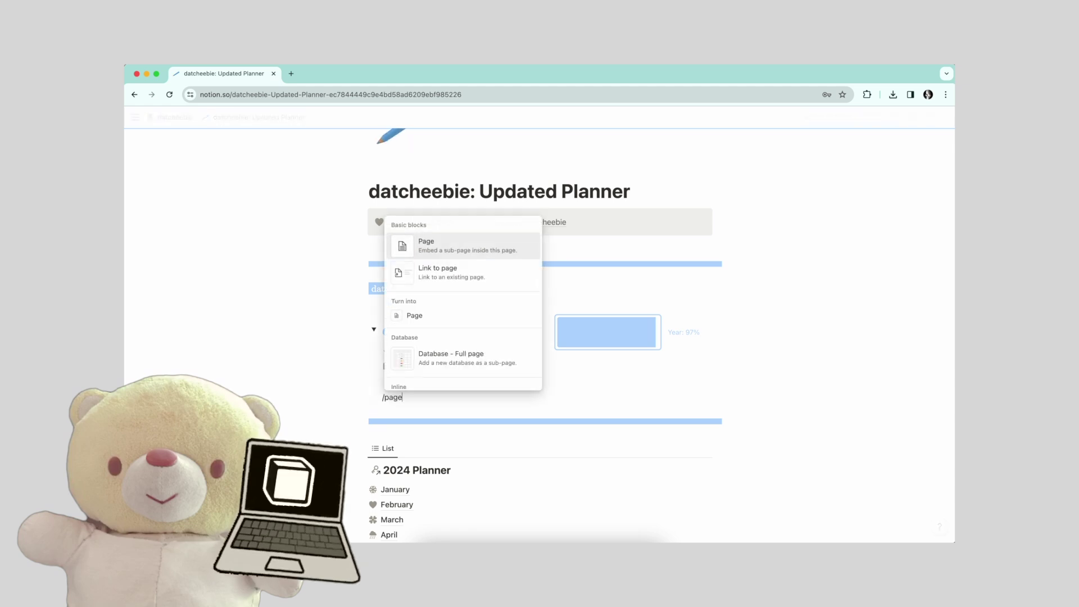
mouse_move(470, 254)
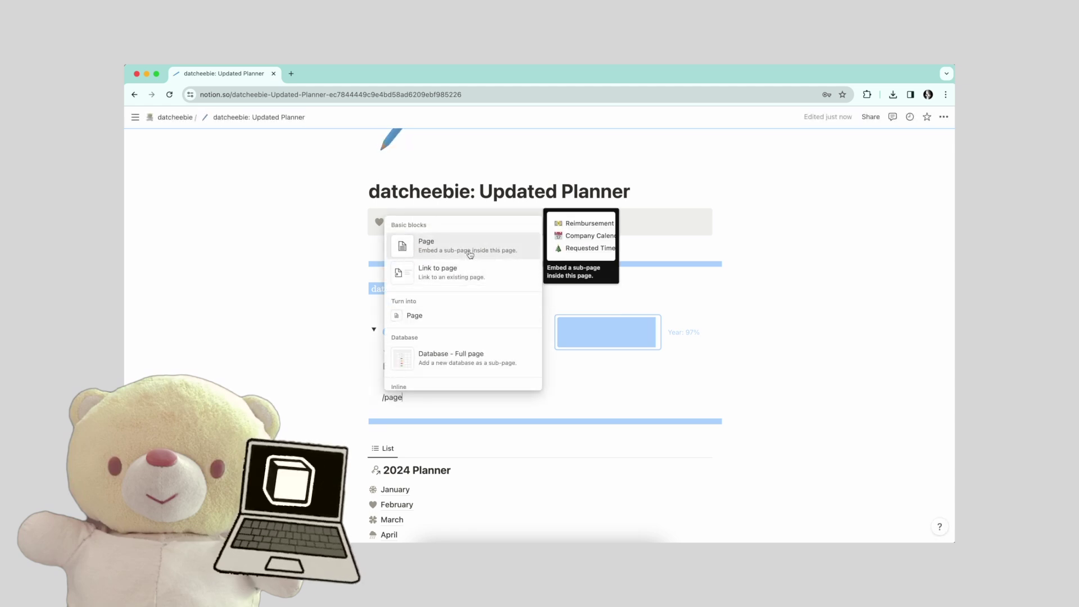
left_click(470, 254)
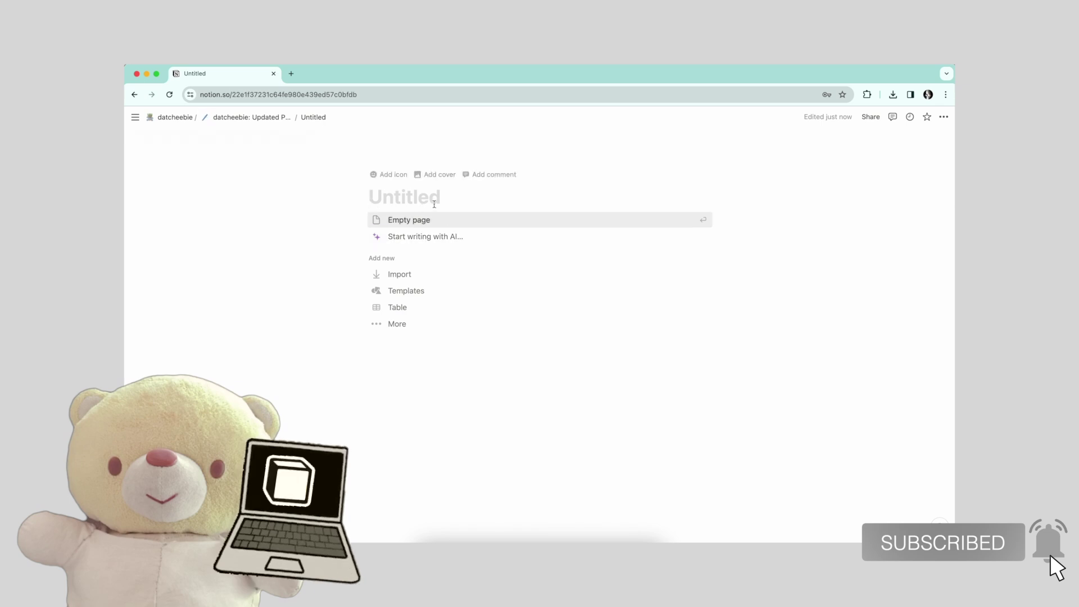
left_click(418, 292)
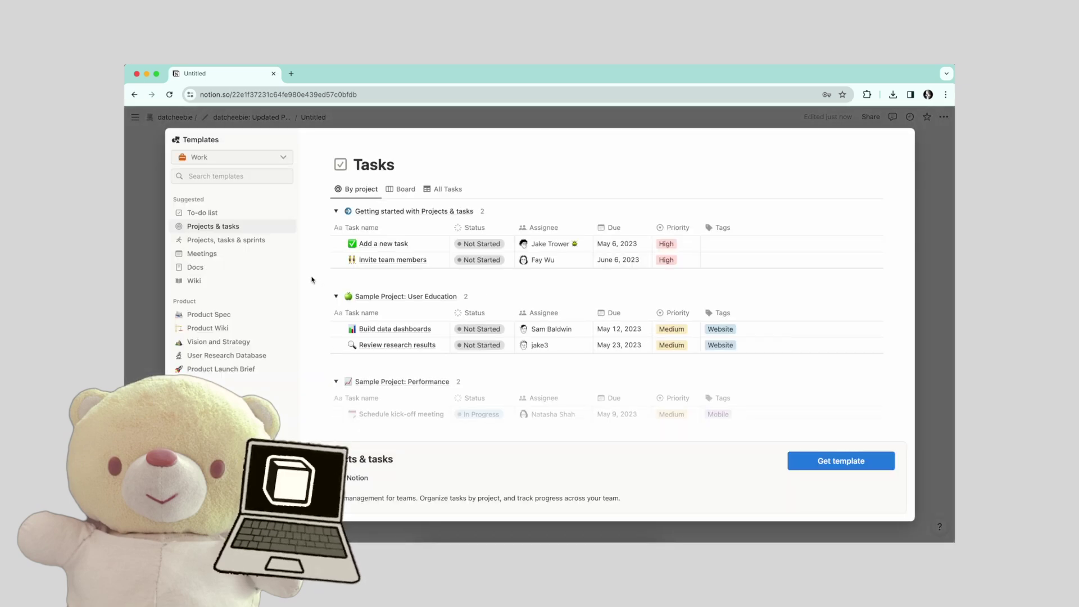
Preview the Projects, tasks & sprints, Meetings, Projects & tasks and To-do list work templates.
left_click(228, 244)
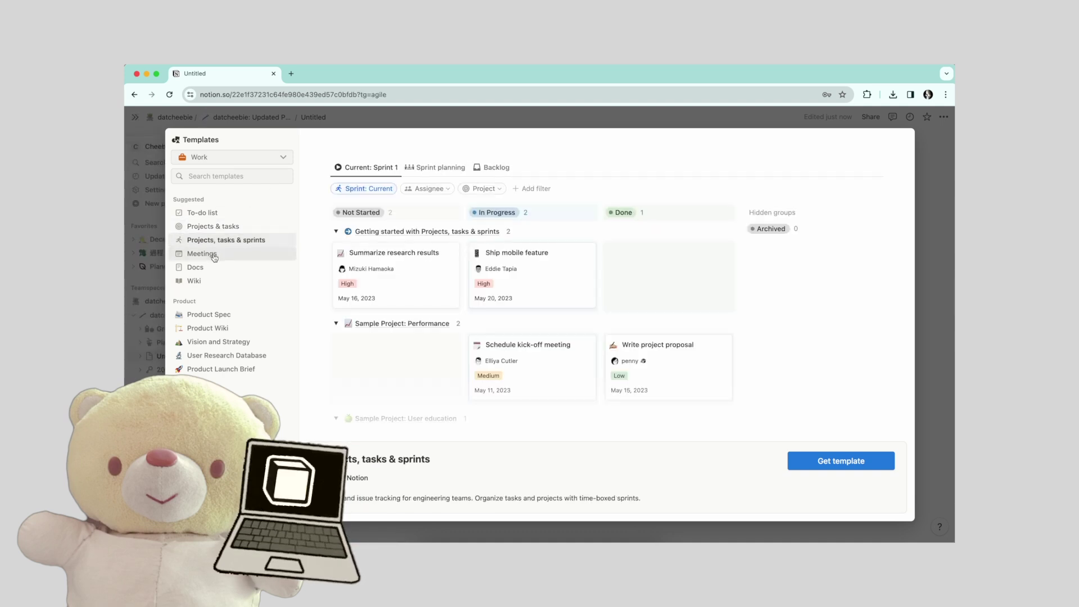
left_click(222, 254)
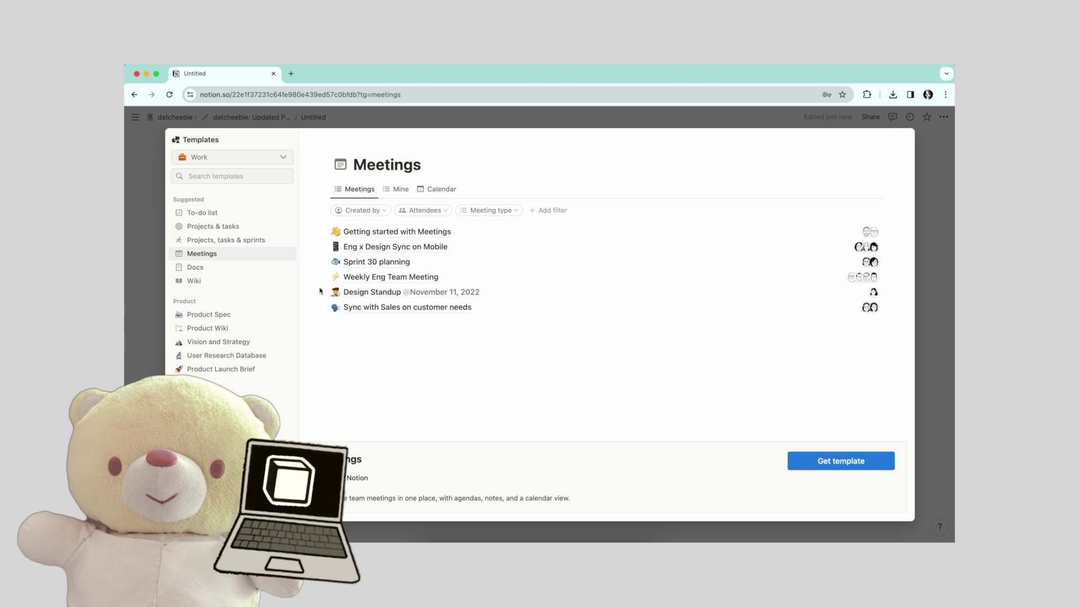
left_click(263, 228)
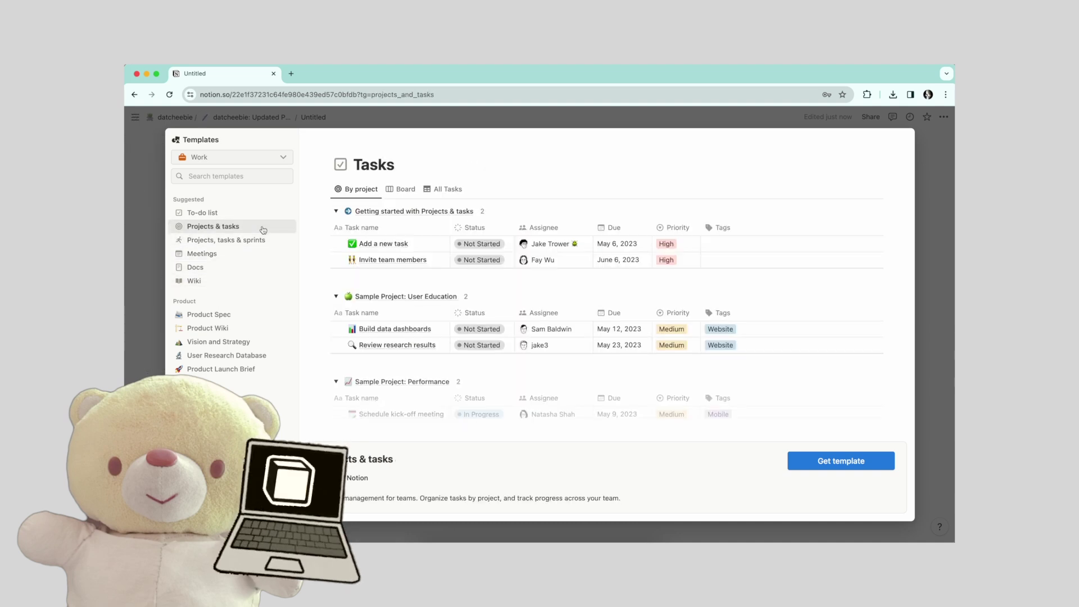
left_click(260, 214)
Switch to Personal templates and preview several before settling on the Plant tracker template.
left_click(269, 158)
left_click(227, 201)
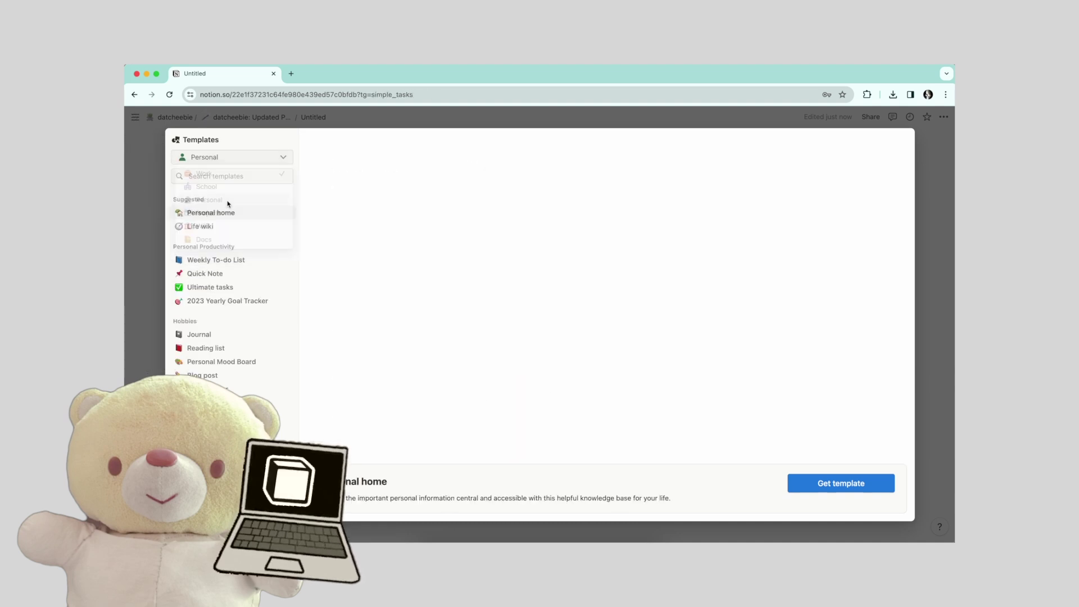
left_click(230, 226)
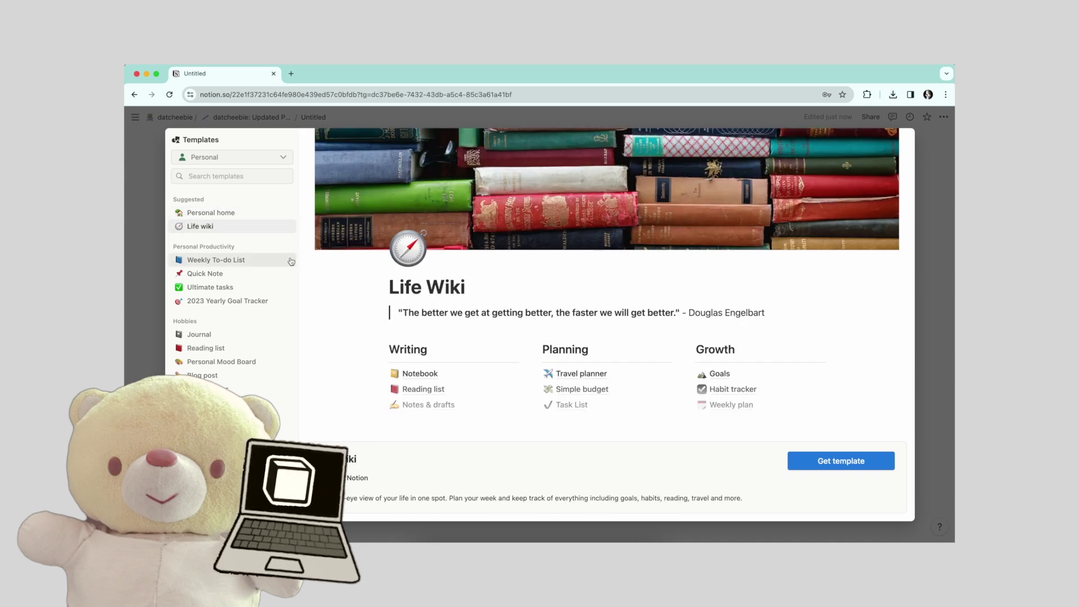
left_click(274, 261)
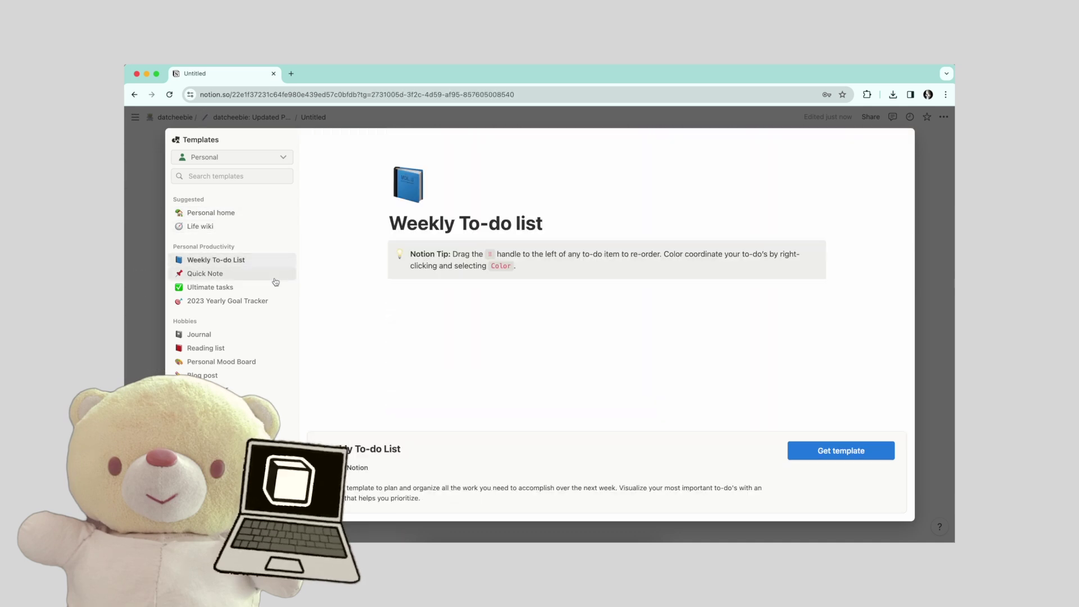
left_click(272, 275)
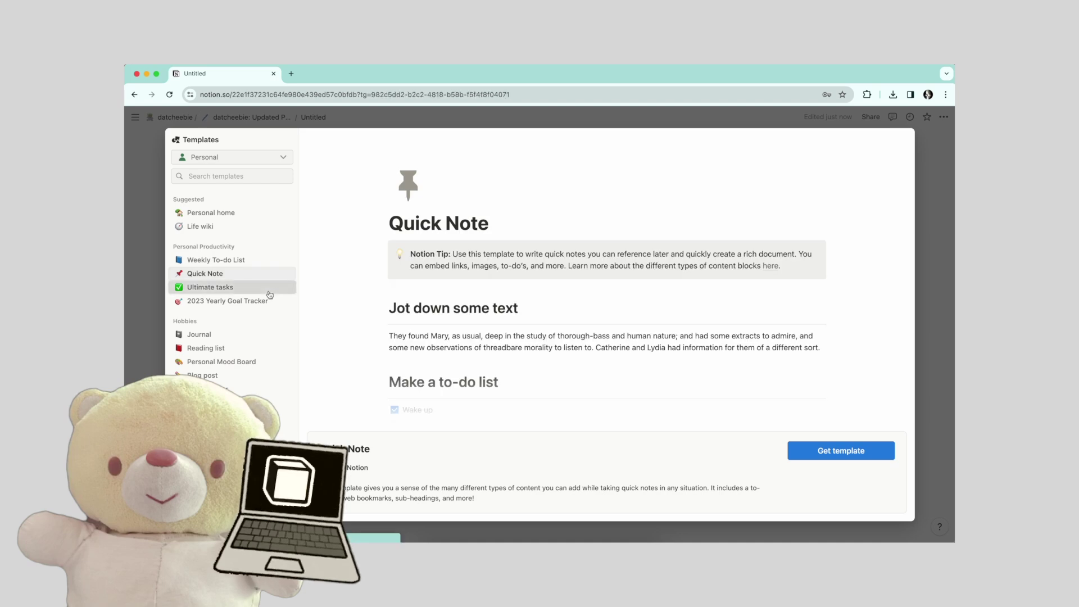
left_click(270, 293)
scroll(260, 346, "down", 1)
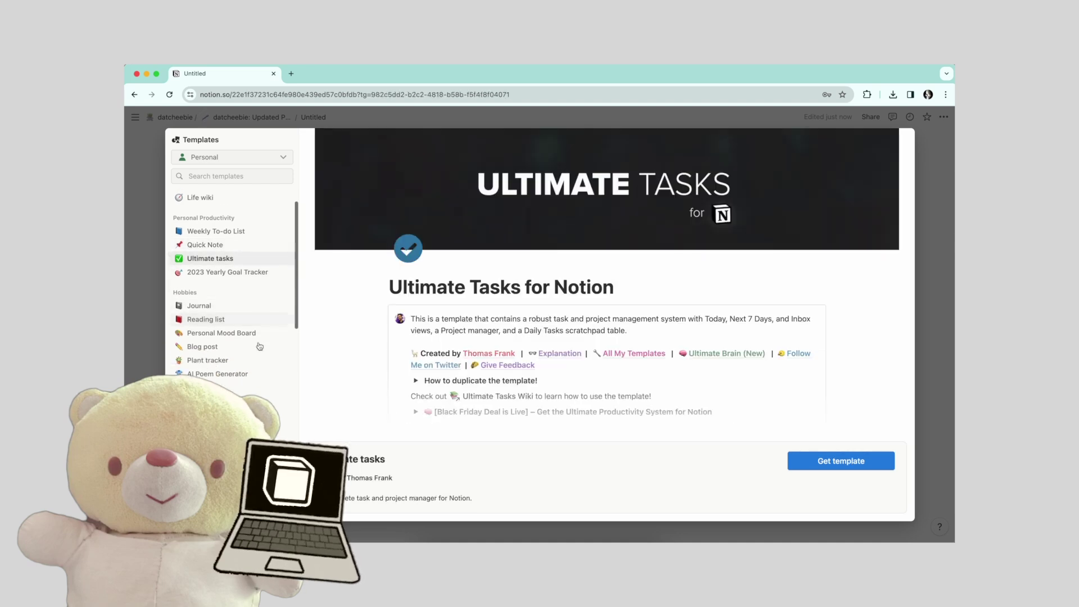
scroll(259, 346, "down", 1)
left_click(252, 343)
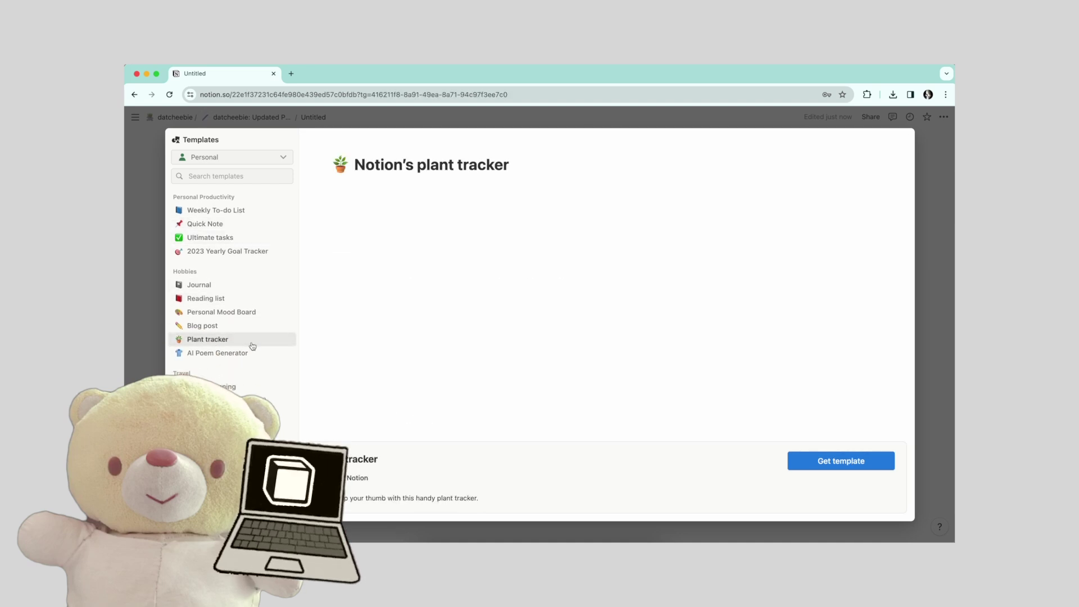
scroll(430, 328, "down", 4)
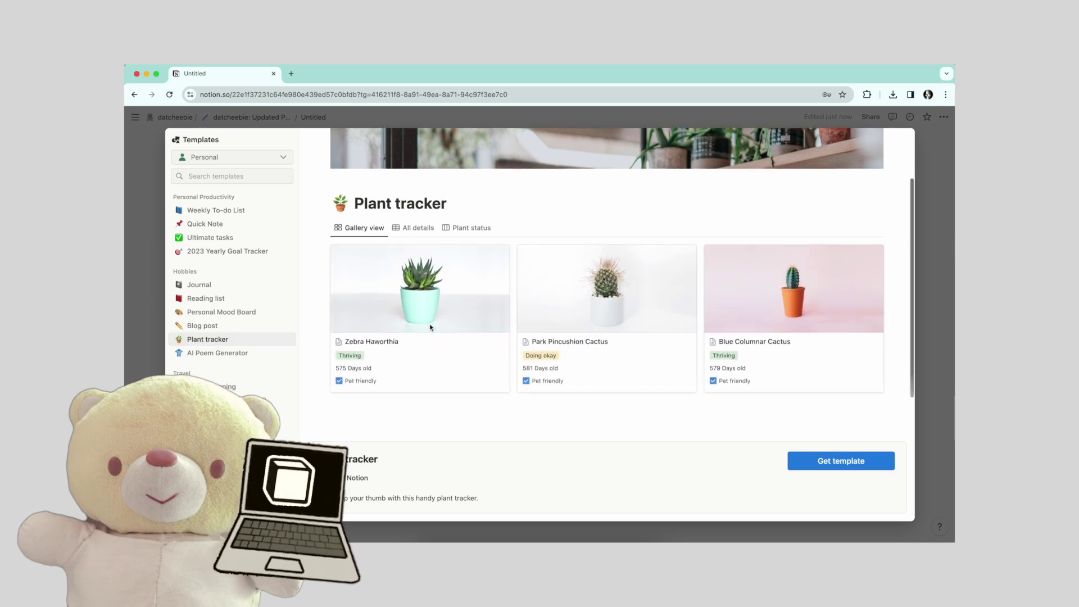